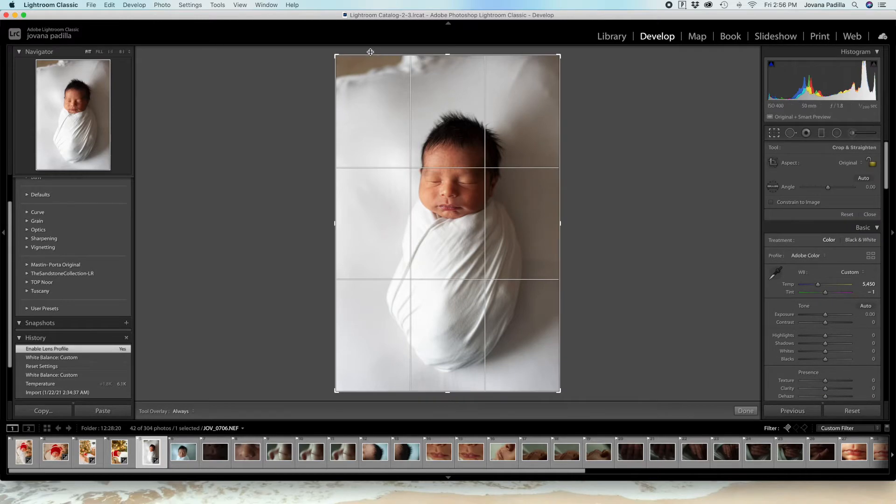
- Crop the photo to cut the uneven blanket edge off its top and reposition the baby within the frame
{"action": "left_click_drag", "start_coordinate": [371, 53], "coordinate": [371, 76]}
{"action": "left_click_drag", "start_coordinate": [425, 128], "coordinate": [425, 141]}
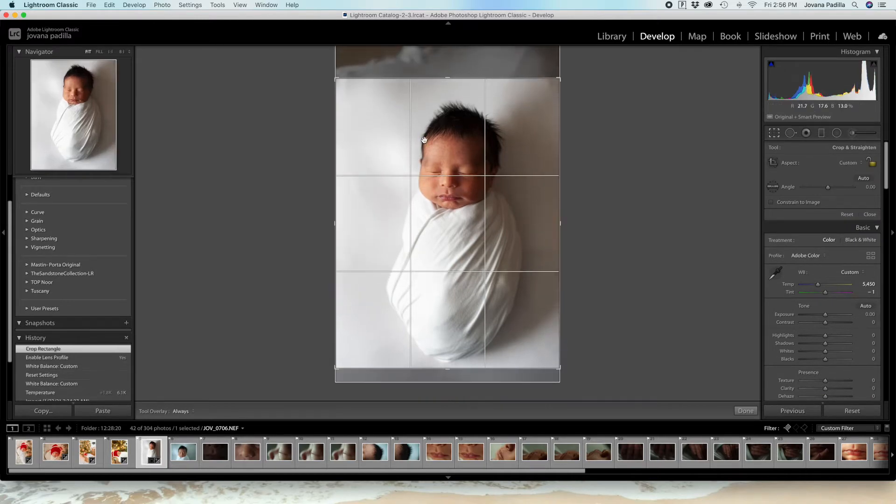
{"action": "key", "text": "Return"}
{"action": "scroll", "coordinate": [775, 231], "scroll_direction": "down", "scroll_amount": 8}
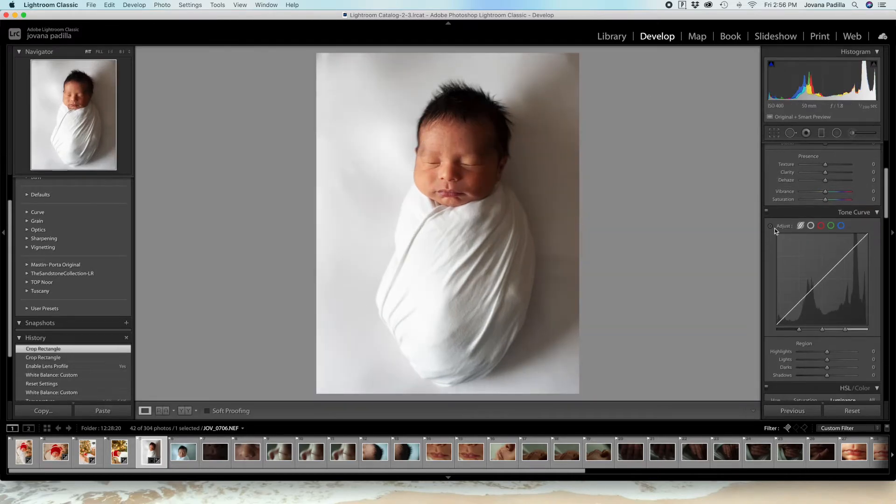
{"action": "scroll", "coordinate": [775, 228], "scroll_direction": "down", "scroll_amount": 6}
{"action": "left_click_drag", "start_coordinate": [828, 234], "coordinate": [651, 221]}
{"action": "scroll", "coordinate": [789, 233], "scroll_direction": "down", "scroll_amount": 1}
{"action": "double_click", "coordinate": [790, 229]}
- Set the HSL saturation to −100 for Green, Aqua, Blue and Purple, −5 for Magenta and −41 for Yellow
{"action": "left_click", "coordinate": [813, 175]}
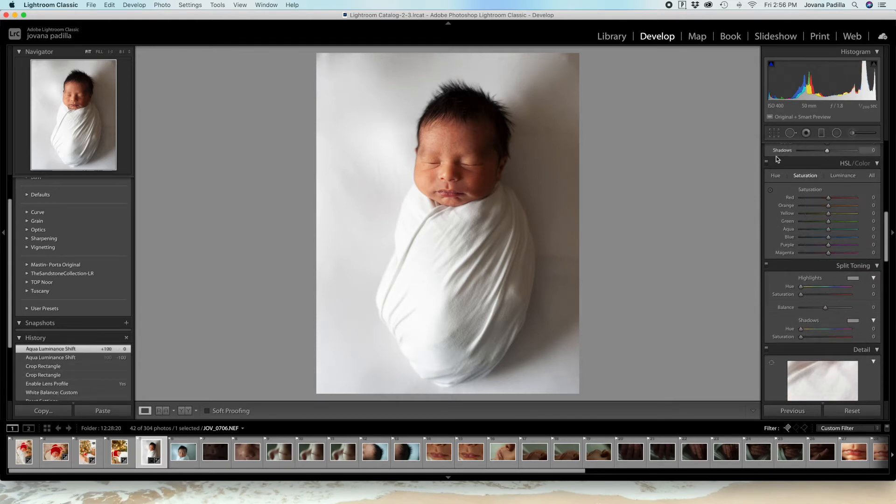
{"action": "left_click_drag", "start_coordinate": [617, 222], "coordinate": [620, 223]}
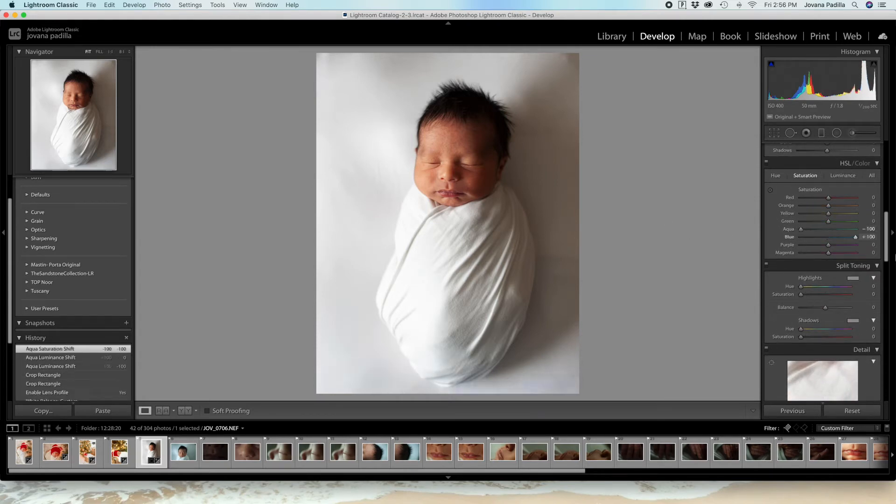
{"action": "left_click_drag", "start_coordinate": [709, 253], "coordinate": [710, 253]}
{"action": "left_click_drag", "start_coordinate": [758, 236], "coordinate": [759, 236]}
{"action": "left_click_drag", "start_coordinate": [827, 253], "coordinate": [826, 253]}
{"action": "left_click_drag", "start_coordinate": [829, 221], "coordinate": [801, 221]}
{"action": "left_click_drag", "start_coordinate": [869, 217], "coordinate": [825, 208]}
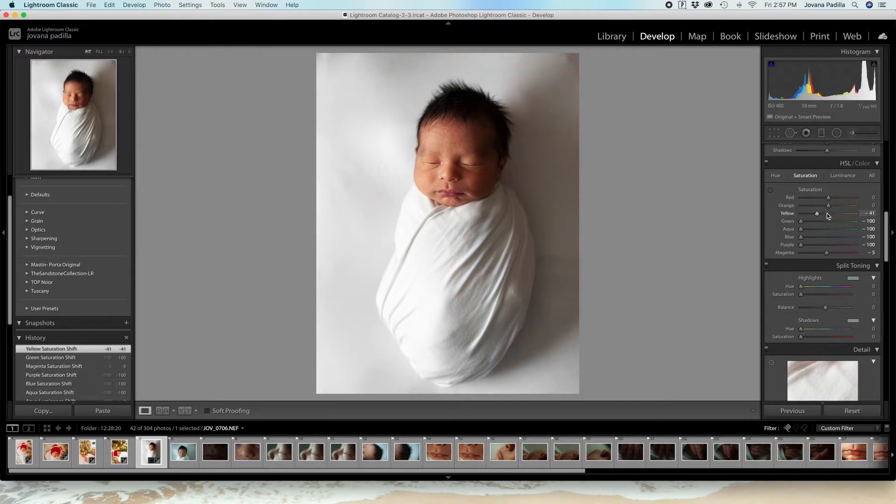
- Compare the photo with its unedited version and set the overall exposure to +0.04
{"action": "key", "text": "backslash"}
{"action": "key", "text": "backslash"}
{"action": "left_click_drag", "start_coordinate": [826, 81], "coordinate": [828, 81]}
- Adjust the tone curve regions with Highlights −26, Lights 0 and Darks +7, and lower Shadows slightly
{"action": "scroll", "coordinate": [834, 217], "scroll_direction": "up", "scroll_amount": 3}
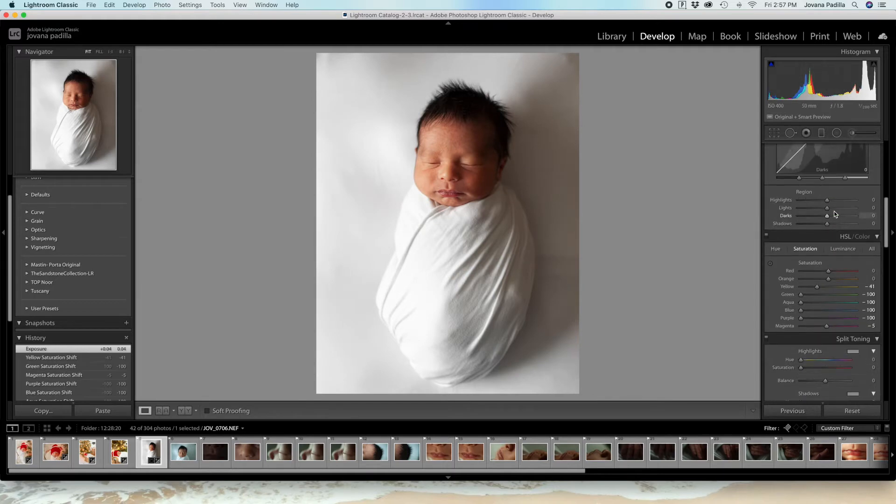
{"action": "scroll", "coordinate": [806, 185], "scroll_direction": "up", "scroll_amount": 5}
{"action": "left_click_drag", "start_coordinate": [824, 290], "coordinate": [827, 318]}
{"action": "double_click", "coordinate": [783, 304]}
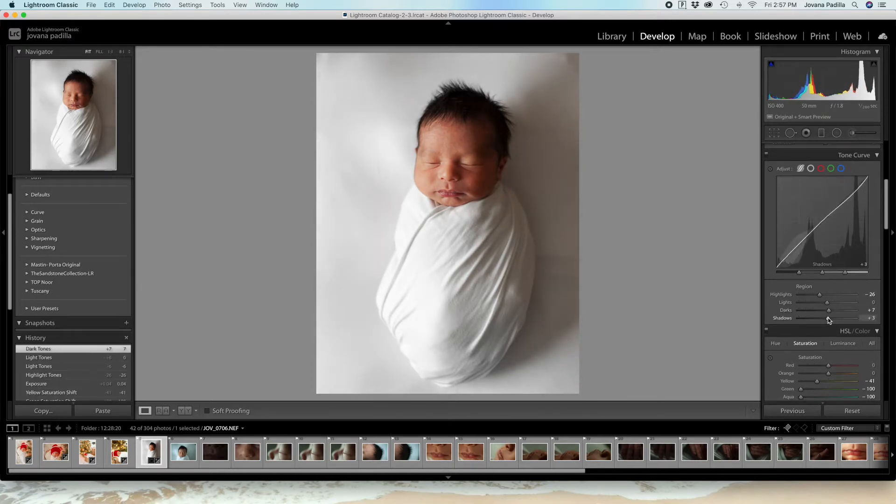
- Set the basic adjustments to Texture −7, Clarity +4, Blacks +14 and Shadows +11
{"action": "scroll", "coordinate": [828, 317], "scroll_direction": "up", "scroll_amount": 10}
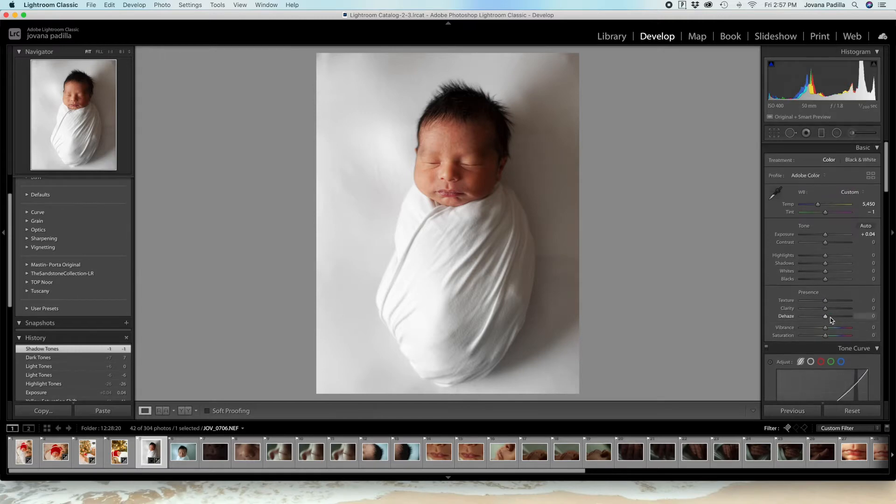
{"action": "mouse_move", "coordinate": [831, 307]}
{"action": "left_mouse_down"}
{"action": "mouse_move", "coordinate": [815, 301]}
{"action": "mouse_move", "coordinate": [824, 308]}
{"action": "left_mouse_up"}
{"action": "double_click", "coordinate": [787, 308]}
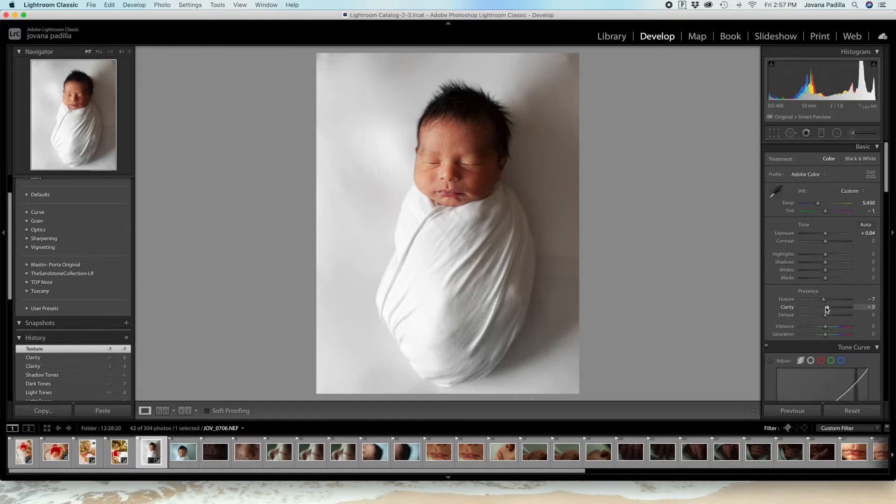
{"action": "mouse_move", "coordinate": [825, 278]}
{"action": "left_mouse_down"}
{"action": "mouse_move", "coordinate": [832, 279]}
{"action": "mouse_move", "coordinate": [828, 263]}
{"action": "left_mouse_up"}
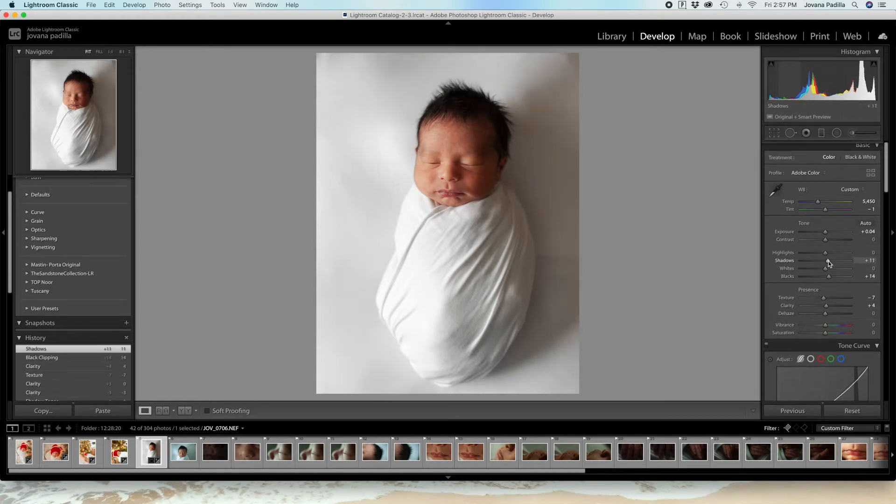
- Create an adjustment brush mask with Texture −14, Clarity −4, Dehaze −14 and size 22, painting the backdrop beside the baby's shaded side
{"action": "left_click", "coordinate": [851, 133]}
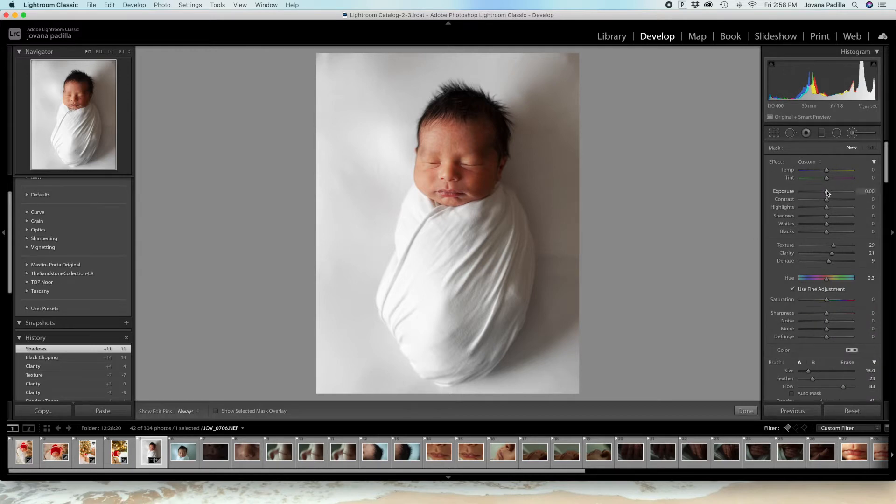
{"action": "double_click", "coordinate": [785, 245]}
{"action": "left_click_drag", "start_coordinate": [827, 254], "coordinate": [822, 246]}
{"action": "left_click_drag", "start_coordinate": [826, 192], "coordinate": [828, 192]}
{"action": "scroll", "coordinate": [563, 160], "scroll_direction": "up", "scroll_amount": 7}
{"action": "left_click_drag", "start_coordinate": [562, 160], "coordinate": [546, 259]}
{"action": "scroll", "coordinate": [541, 286], "scroll_direction": "down", "scroll_amount": 1}
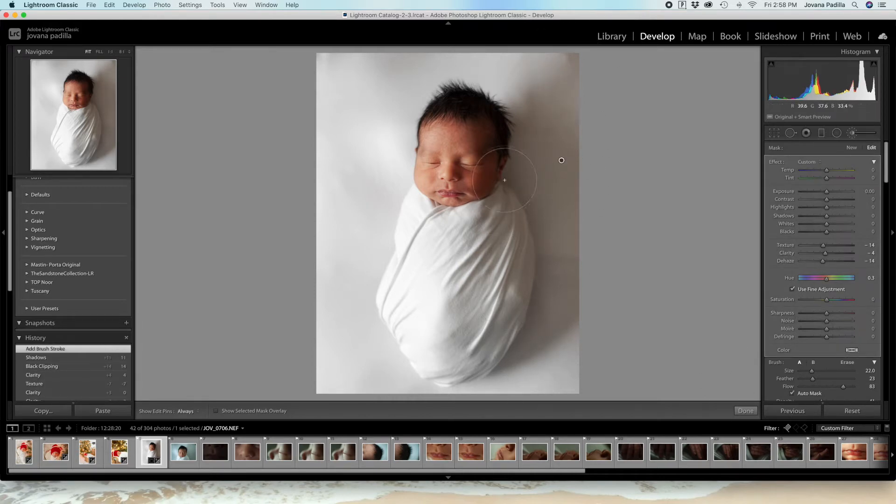
- Set the backdrop mask to Exposure 0.24, Clarity −77 and Dehaze −50, and extend it over the lower right backdrop of the photo
{"action": "left_click_drag", "start_coordinate": [826, 191], "coordinate": [829, 192]}
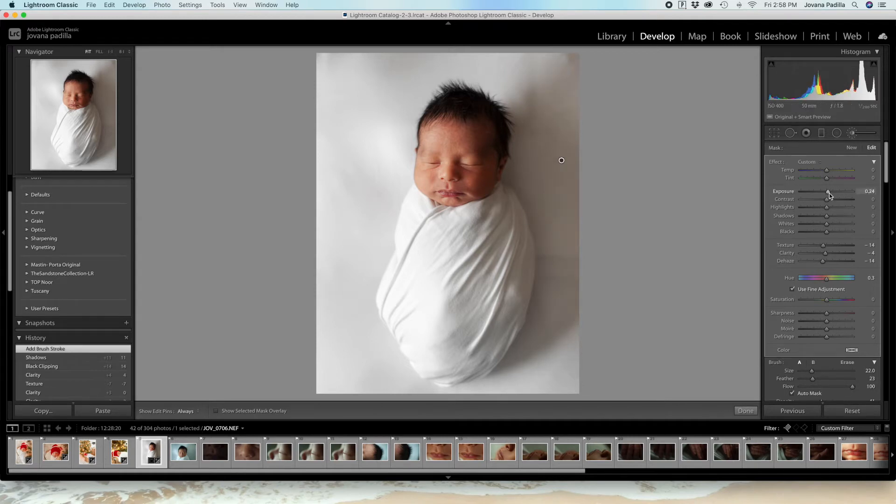
{"action": "left_click_drag", "start_coordinate": [821, 252], "coordinate": [811, 259]}
{"action": "key", "text": "h"}
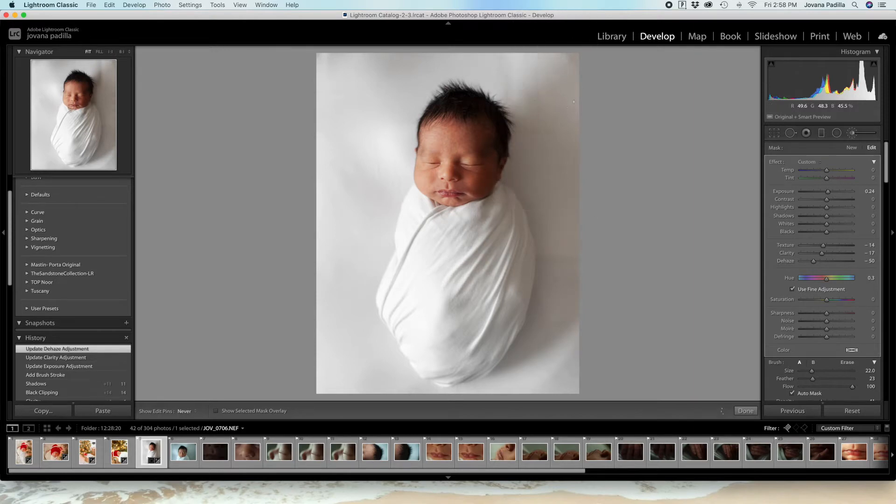
{"action": "left_click_drag", "start_coordinate": [564, 364], "coordinate": [582, 303]}
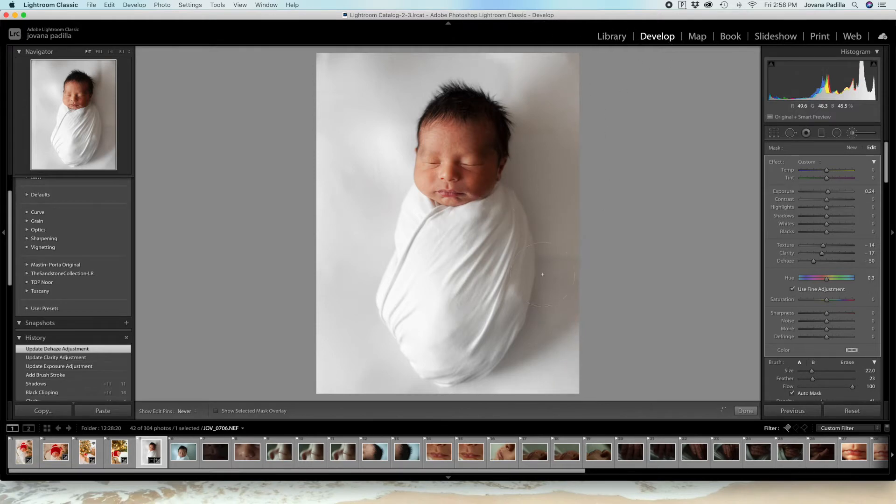
{"action": "left_click_drag", "start_coordinate": [821, 253], "coordinate": [801, 255]}
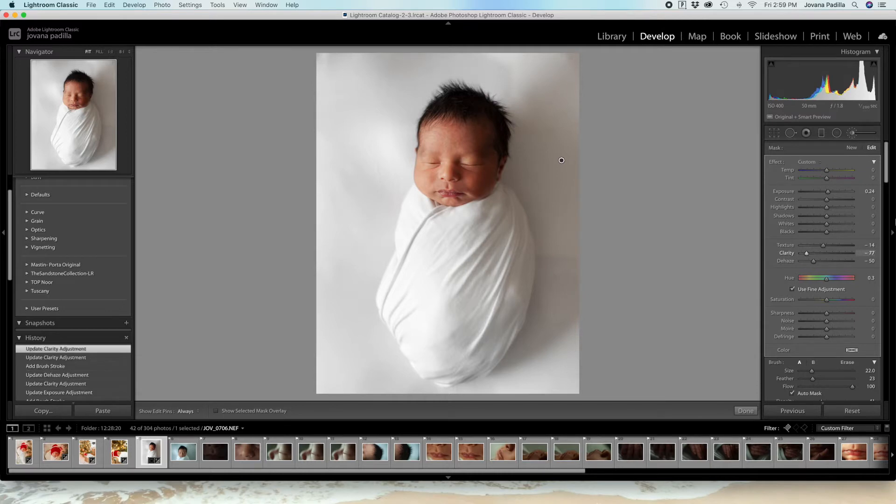
- Start a new brush mask with Dehaze −73 and paint over the shadowed backdrop and the darker side of the wrap
{"action": "left_click", "coordinate": [849, 148]}
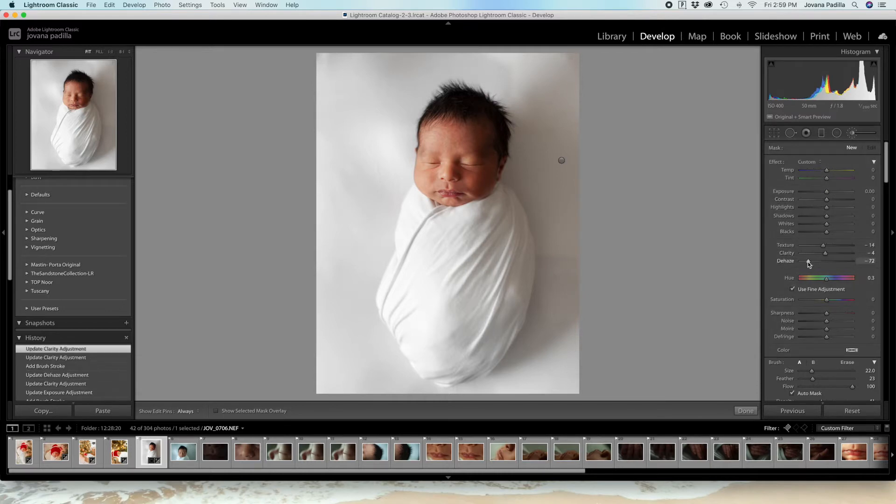
{"action": "mouse_move", "coordinate": [550, 245]}
{"action": "left_mouse_down"}
{"action": "mouse_move", "coordinate": [509, 351]}
{"action": "mouse_move", "coordinate": [579, 305]}
{"action": "mouse_move", "coordinate": [539, 336]}
{"action": "mouse_move", "coordinate": [577, 285]}
{"action": "mouse_move", "coordinate": [567, 287]}
{"action": "mouse_move", "coordinate": [565, 222]}
{"action": "mouse_move", "coordinate": [584, 67]}
{"action": "mouse_move", "coordinate": [537, 140]}
{"action": "mouse_move", "coordinate": [534, 208]}
{"action": "mouse_move", "coordinate": [476, 276]}
{"action": "mouse_move", "coordinate": [528, 185]}
{"action": "left_mouse_up"}
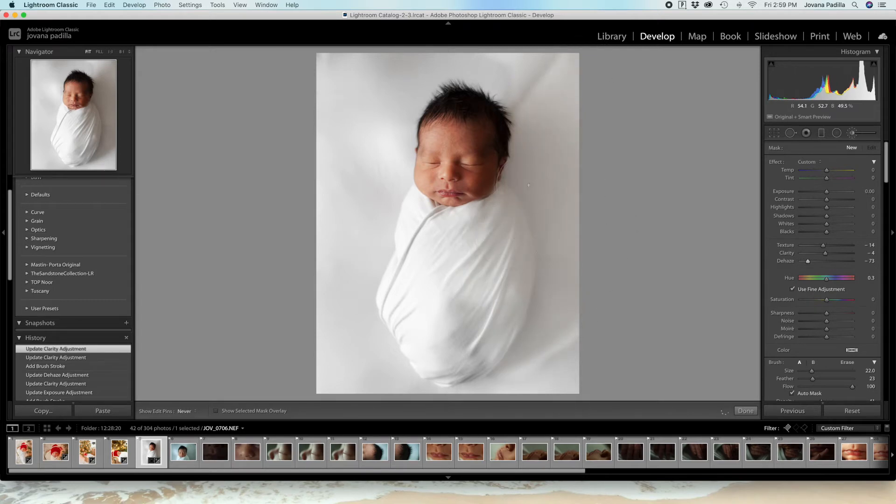
{"action": "mouse_move", "coordinate": [505, 280]}
{"action": "left_mouse_down"}
{"action": "mouse_move", "coordinate": [469, 326]}
{"action": "mouse_move", "coordinate": [447, 303]}
{"action": "mouse_move", "coordinate": [469, 364]}
{"action": "mouse_move", "coordinate": [550, 317]}
{"action": "mouse_move", "coordinate": [457, 361]}
{"action": "mouse_move", "coordinate": [445, 352]}
{"action": "mouse_move", "coordinate": [450, 340]}
{"action": "left_mouse_up"}
- Continue painting the Dehaze mask over the upper right backdrop and beside the baby's hair
{"action": "left_click", "coordinate": [846, 364]}
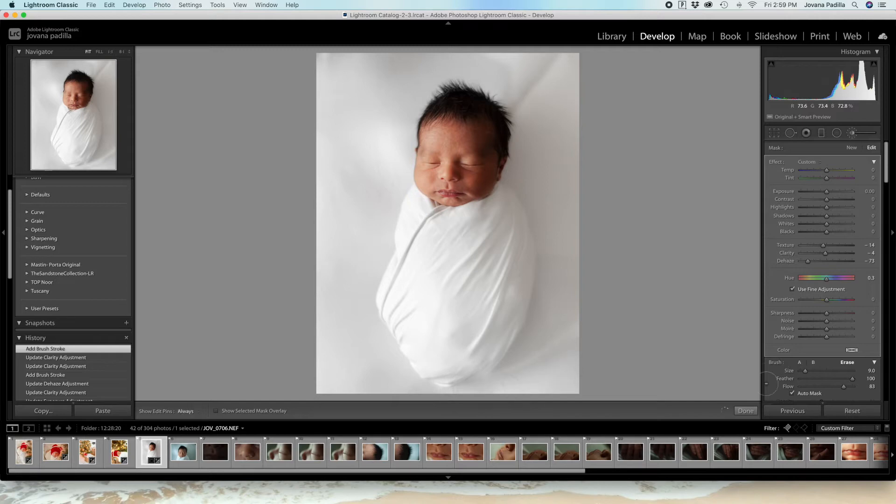
{"action": "left_click", "coordinate": [800, 362]}
{"action": "mouse_move", "coordinate": [555, 67]}
{"action": "left_mouse_down"}
{"action": "mouse_move", "coordinate": [523, 91]}
{"action": "mouse_move", "coordinate": [518, 62]}
{"action": "left_mouse_up"}
{"action": "left_click_drag", "start_coordinate": [522, 111], "coordinate": [534, 122]}
- Paint the Dehaze mask over the remaining backdrop at brush flow 54 and raise the photo's overall exposure to +0.12
{"action": "left_click_drag", "start_coordinate": [852, 387], "coordinate": [828, 386]}
{"action": "key", "text": "h"}
{"action": "mouse_move", "coordinate": [498, 69]}
{"action": "left_mouse_down"}
{"action": "mouse_move", "coordinate": [468, 72]}
{"action": "mouse_move", "coordinate": [511, 84]}
{"action": "mouse_move", "coordinate": [413, 66]}
{"action": "mouse_move", "coordinate": [268, 61]}
{"action": "left_mouse_up"}
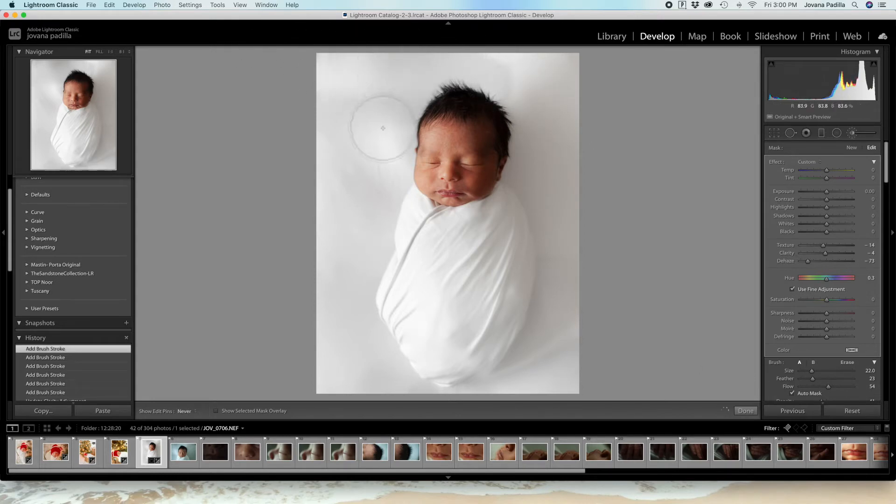
{"action": "key", "text": "h"}
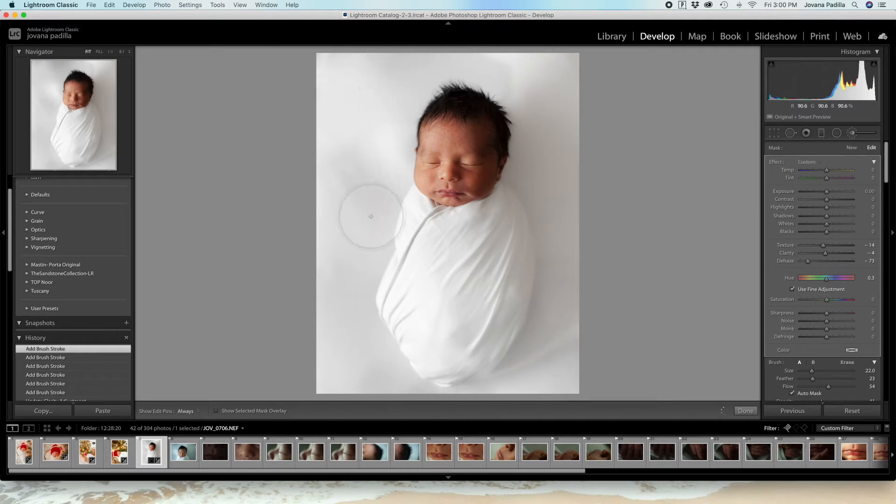
{"action": "key", "text": "h"}
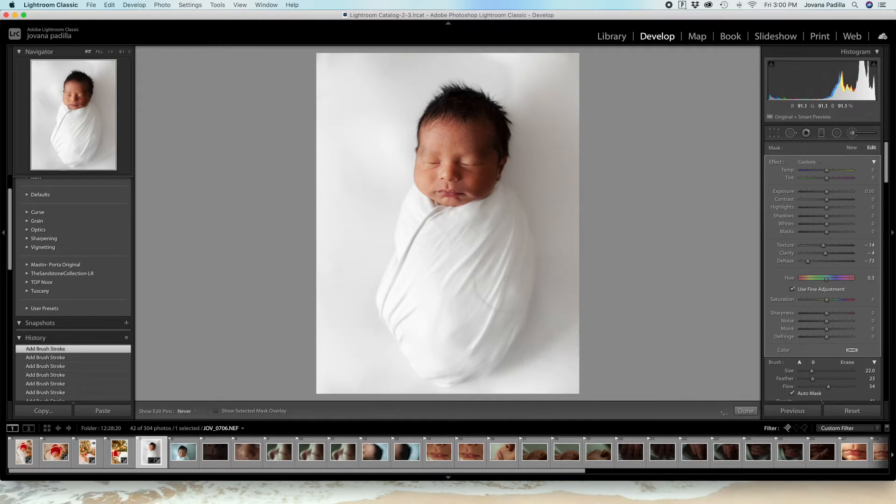
{"action": "left_click_drag", "start_coordinate": [561, 289], "coordinate": [563, 263]}
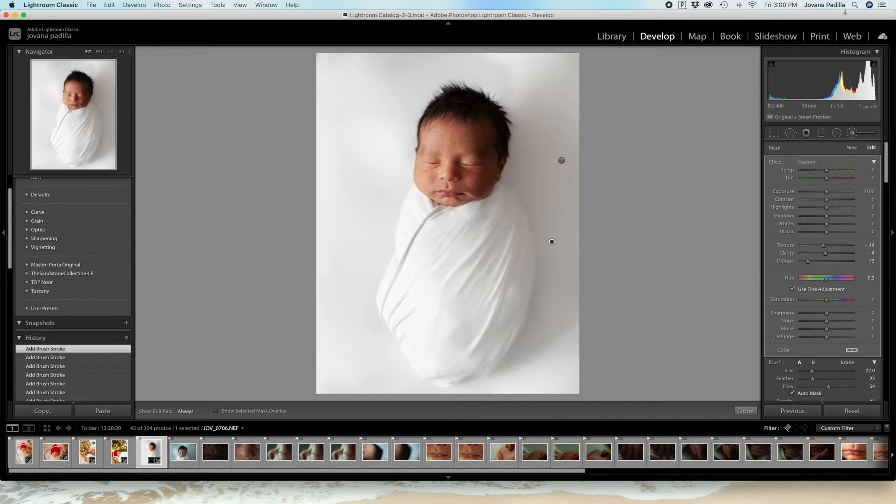
{"action": "left_click_drag", "start_coordinate": [826, 84], "coordinate": [827, 84]}
- Start a new brush mask with Highlights 8, Whites 9, Clarity 0 and Dehaze 0, and paint over the baby's forehead and face
{"action": "left_click", "coordinate": [850, 148]}
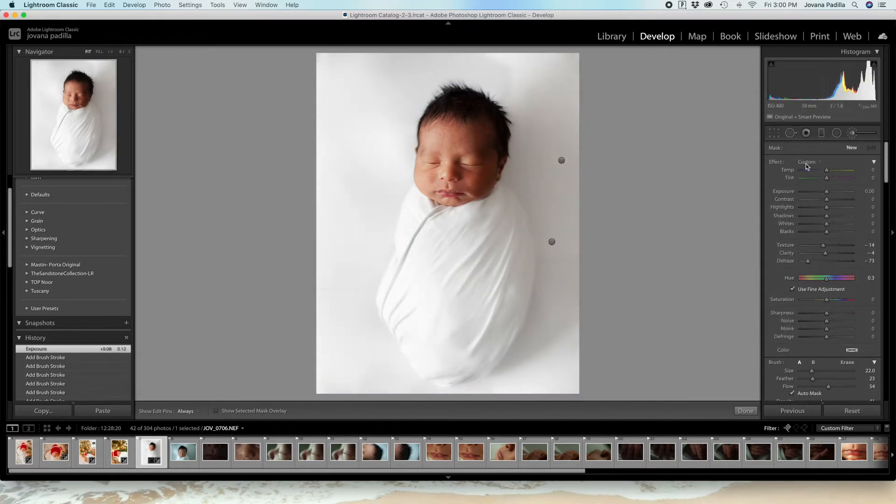
{"action": "scroll", "coordinate": [852, 292], "scroll_direction": "down", "scroll_amount": 4}
{"action": "left_click", "coordinate": [847, 364]}
{"action": "key", "text": "super+z"}
{"action": "scroll", "coordinate": [821, 222], "scroll_direction": "up", "scroll_amount": 4}
{"action": "double_click", "coordinate": [785, 260]}
{"action": "left_click_drag", "start_coordinate": [826, 224], "coordinate": [828, 207]}
{"action": "scroll", "coordinate": [468, 136], "scroll_direction": "down", "scroll_amount": 5}
{"action": "left_click_drag", "start_coordinate": [469, 137], "coordinate": [472, 136]}
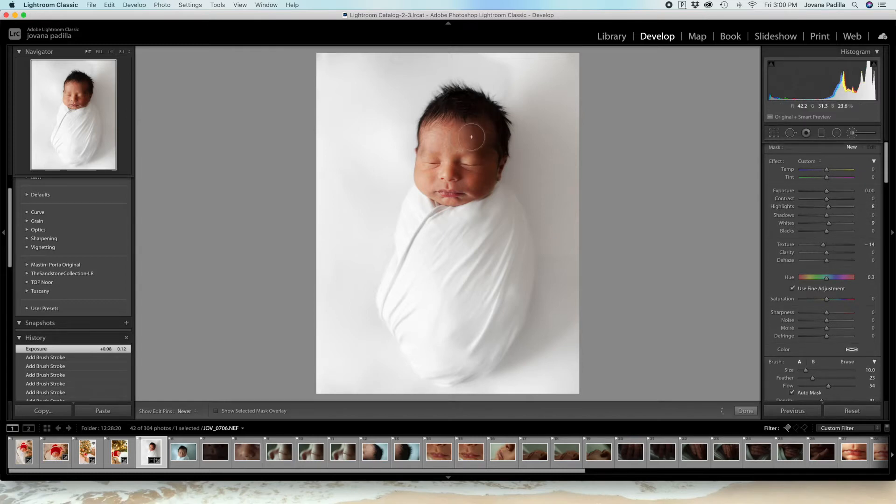
{"action": "mouse_move", "coordinate": [459, 171]}
{"action": "left_mouse_down"}
{"action": "mouse_move", "coordinate": [479, 175]}
{"action": "mouse_move", "coordinate": [483, 149]}
{"action": "mouse_move", "coordinate": [454, 155]}
{"action": "mouse_move", "coordinate": [455, 133]}
{"action": "mouse_move", "coordinate": [472, 151]}
{"action": "mouse_move", "coordinate": [488, 132]}
{"action": "mouse_move", "coordinate": [479, 145]}
{"action": "mouse_move", "coordinate": [482, 188]}
{"action": "mouse_move", "coordinate": [452, 177]}
{"action": "left_mouse_up"}
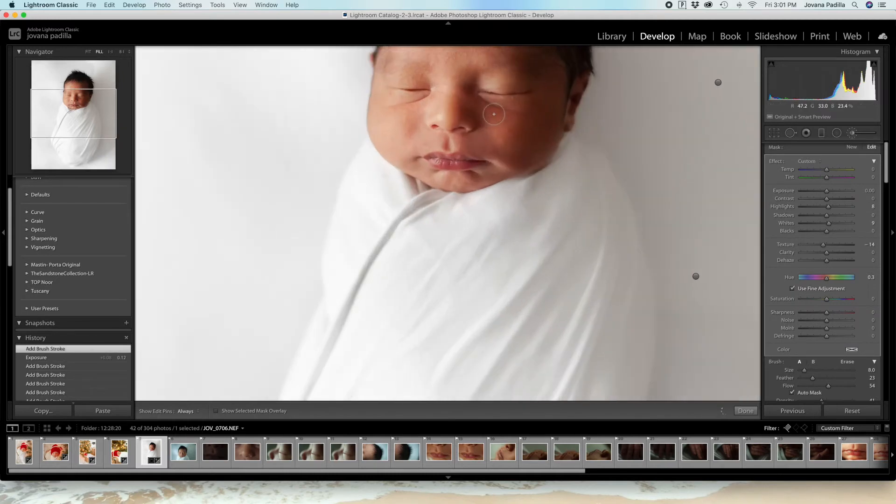
- Set the face mask to Exposure 0.09, Highlights 24, Shadows 7, Blacks 6 and Clarity −23
{"action": "key", "text": "h"}
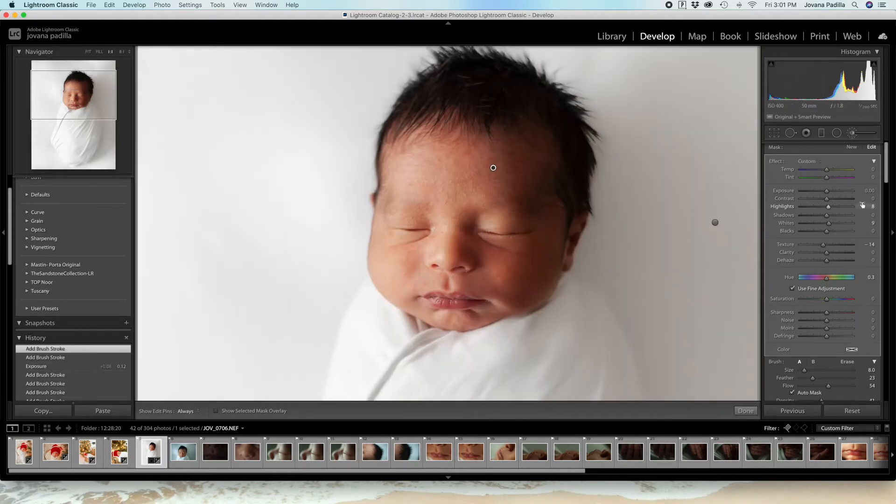
{"action": "left_click_drag", "start_coordinate": [828, 206], "coordinate": [828, 231]}
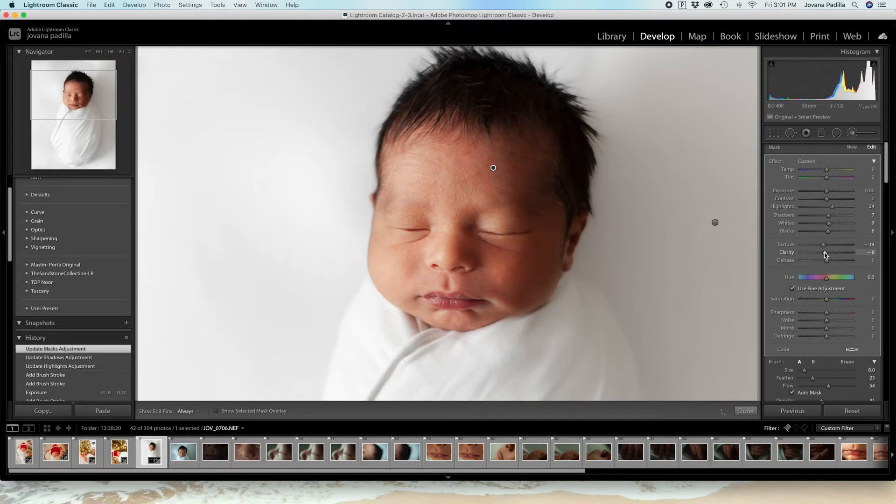
{"action": "left_click_drag", "start_coordinate": [826, 190], "coordinate": [827, 191]}
- Enlarge the brush to size 12 and extend the face mask over the baby's forehead
{"action": "key", "text": "h"}
{"action": "key", "text": "bracketright"}
{"action": "key", "text": "bracketright"}
{"action": "left_click_drag", "start_coordinate": [426, 145], "coordinate": [422, 146]}
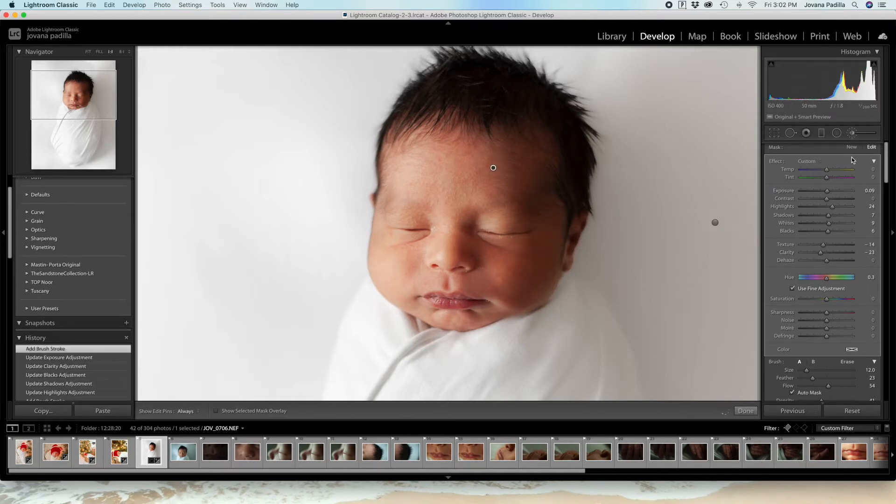
- Start a skin-smoothing brush mask at the nose with Sharpness −60, Clarity −52 and Texture −100, and raise the brush flow to 91
{"action": "left_click", "coordinate": [852, 147]}
{"action": "mouse_move", "coordinate": [474, 247]}
{"action": "left_mouse_down"}
{"action": "mouse_move", "coordinate": [471, 224]}
{"action": "mouse_move", "coordinate": [477, 236]}
{"action": "left_mouse_up"}
{"action": "left_click_drag", "start_coordinate": [826, 313], "coordinate": [811, 312]}
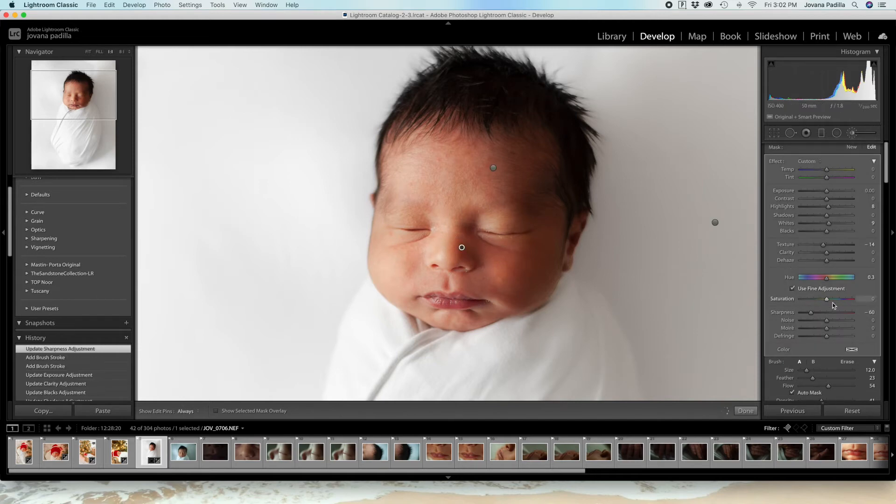
{"action": "left_click_drag", "start_coordinate": [809, 254], "coordinate": [813, 252]}
{"action": "left_click_drag", "start_coordinate": [823, 245], "coordinate": [801, 245]}
{"action": "left_click_drag", "start_coordinate": [828, 386], "coordinate": [845, 387]}
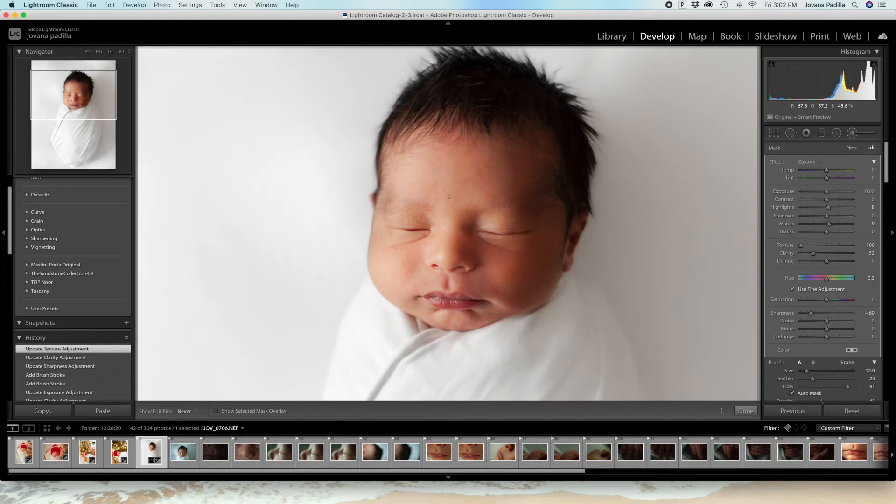
- Reduce the brush to size 6 and paint the smoothing mask over the baby's cheeks and around the eyes
{"action": "scroll", "coordinate": [413, 216], "scroll_direction": "down", "scroll_amount": 5}
{"action": "mouse_move", "coordinate": [429, 219]}
{"action": "left_mouse_down"}
{"action": "mouse_move", "coordinate": [395, 211]}
{"action": "mouse_move", "coordinate": [394, 250]}
{"action": "left_mouse_up"}
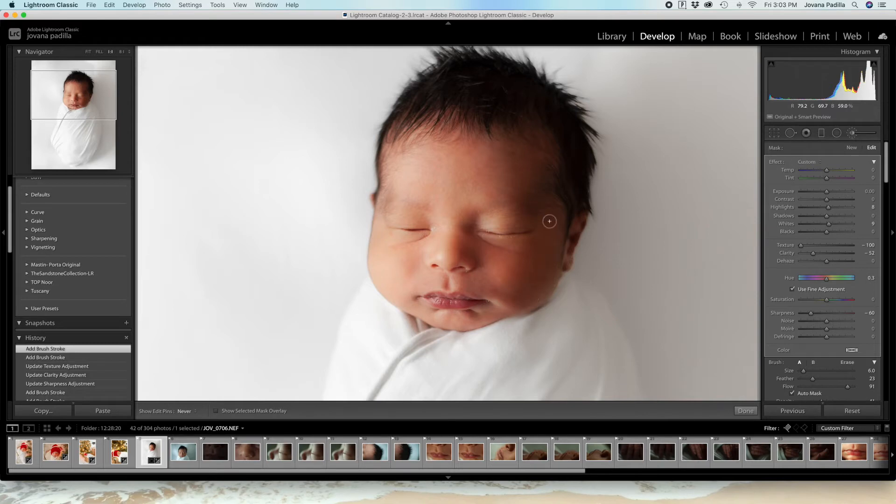
{"action": "mouse_move", "coordinate": [554, 271]}
{"action": "left_mouse_down"}
{"action": "mouse_move", "coordinate": [468, 230]}
{"action": "mouse_move", "coordinate": [475, 242]}
{"action": "left_mouse_up"}
{"action": "mouse_move", "coordinate": [515, 222]}
{"action": "left_mouse_down"}
{"action": "mouse_move", "coordinate": [535, 223]}
{"action": "mouse_move", "coordinate": [463, 231]}
{"action": "mouse_move", "coordinate": [541, 235]}
{"action": "left_mouse_up"}
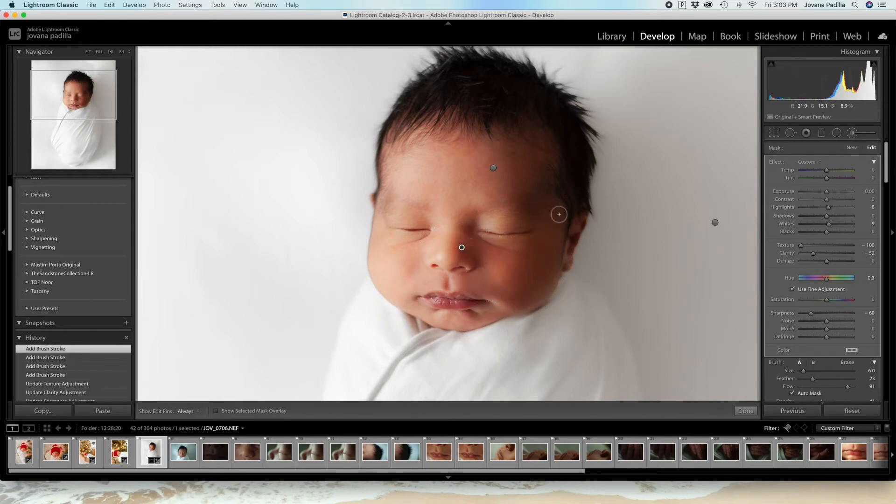
- Start another brush mask and compare the whole photo with its unedited version
{"action": "key", "text": "super+minus"}
{"action": "key", "text": "super+minus"}
{"action": "left_click", "coordinate": [852, 147]}
{"action": "key", "text": "backslash"}
{"action": "key", "text": "backslash"}
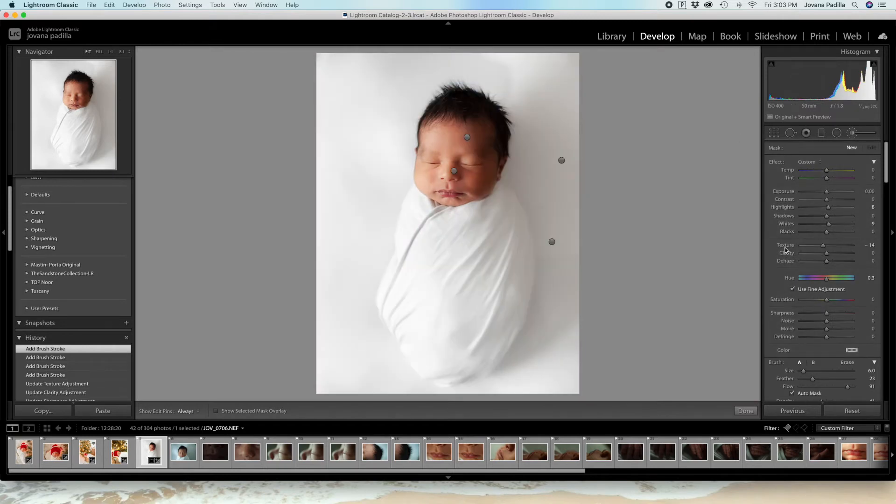
- Set the new mask's Texture to 53 and paint over the baby's lips with a size 5 brush
{"action": "left_click_drag", "start_coordinate": [823, 246], "coordinate": [840, 245]}
{"action": "key", "text": "super+equal"}
{"action": "key", "text": "bracketleft"}
{"action": "key", "text": "h"}
{"action": "left_click_drag", "start_coordinate": [475, 302], "coordinate": [456, 305]}
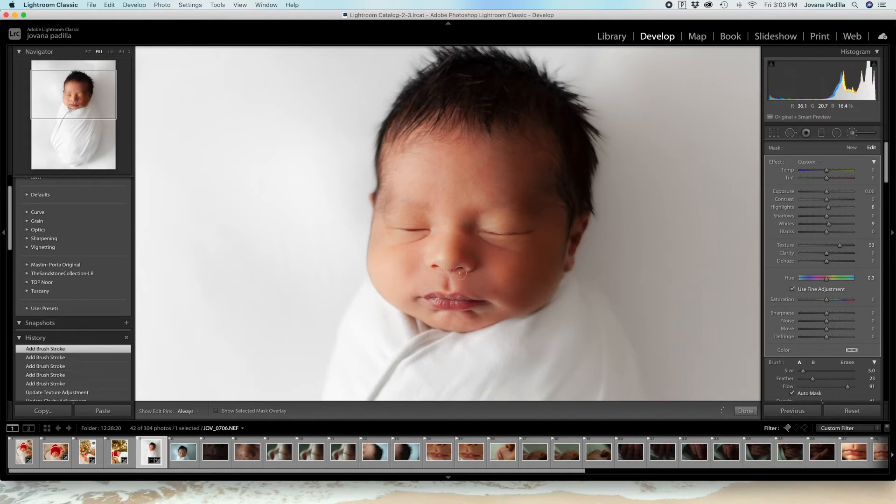
- Paint over the lashes of the baby's closed eye with a size 4 brush and try a Clarity of 12
{"action": "left_click_drag", "start_coordinate": [483, 234], "coordinate": [515, 233]}
{"action": "left_click_drag", "start_coordinate": [828, 254], "coordinate": [829, 255]}
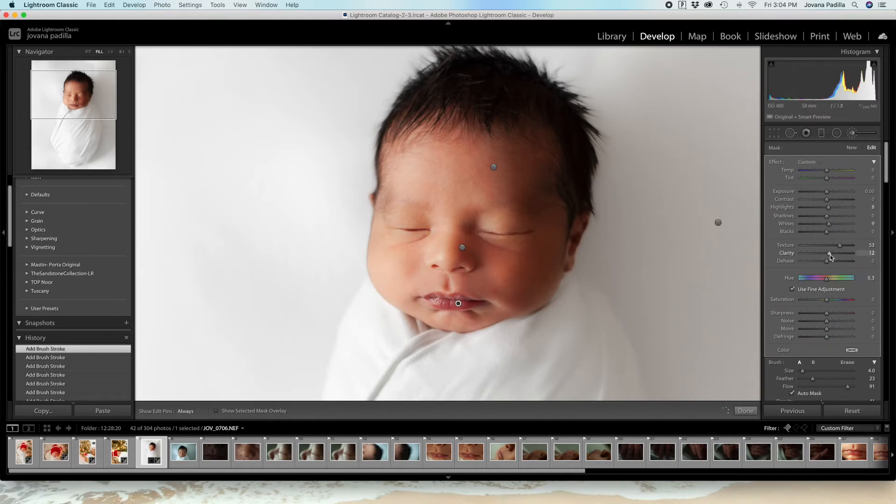
- Start a new brush mask with Sharpness 29 and paint it over the baby's hair and fine facial details
{"action": "left_click", "coordinate": [852, 148]}
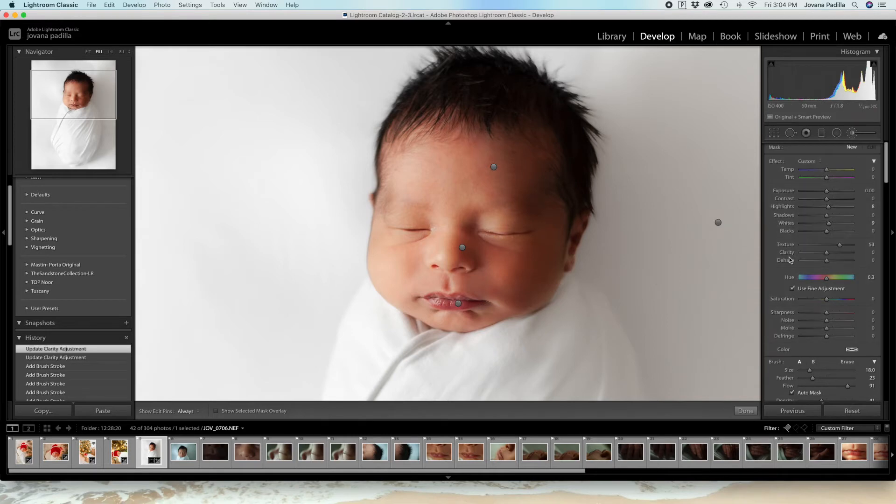
{"action": "left_click_drag", "start_coordinate": [827, 312], "coordinate": [834, 312]}
{"action": "mouse_move", "coordinate": [495, 91]}
{"action": "left_mouse_down"}
{"action": "mouse_move", "coordinate": [512, 100]}
{"action": "mouse_move", "coordinate": [417, 98]}
{"action": "mouse_move", "coordinate": [567, 145]}
{"action": "left_mouse_up"}
{"action": "key", "text": "h"}
{"action": "scroll", "coordinate": [499, 216], "scroll_direction": "down", "scroll_amount": 5}
{"action": "key", "text": "h"}
{"action": "key", "text": "h"}
{"action": "left_click", "coordinate": [451, 257]}
{"action": "left_click", "coordinate": [442, 258]}
{"action": "scroll", "coordinate": [442, 258], "scroll_direction": "up", "scroll_amount": 2}
{"action": "key", "text": "h"}
{"action": "left_click", "coordinate": [463, 296]}
- Fit the whole photo in view and compare it with the unedited version
{"action": "key", "text": "z"}
{"action": "key", "text": "k"}
{"action": "key", "text": "backslash"}
{"action": "key", "text": "backslash"}
{"action": "key", "text": "backslash"}
{"action": "key", "text": "backslash"}
- Start a brush mask with Whites −28, Clarity −31 and Texture and Sharpness reset to 0, and paint the swaddle's left side
{"action": "left_click", "coordinate": [852, 133]}
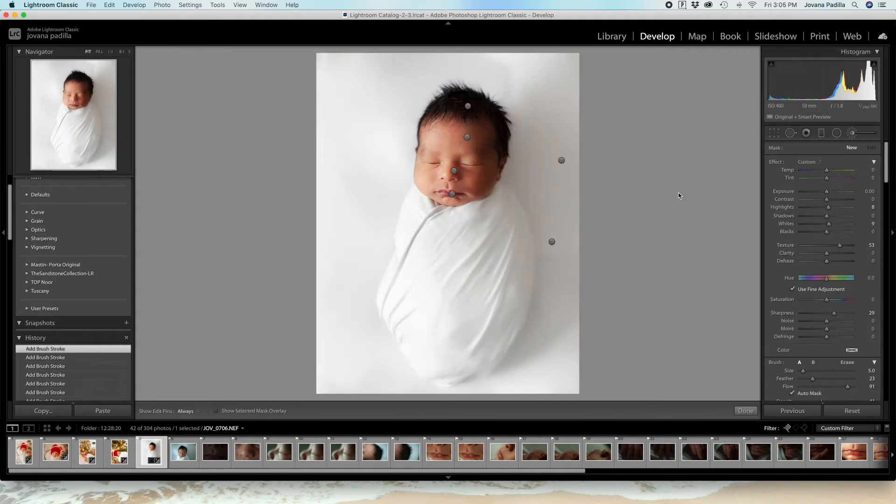
{"action": "left_click", "coordinate": [818, 253]}
{"action": "left_click", "coordinate": [819, 224]}
{"action": "scroll", "coordinate": [420, 246], "scroll_direction": "up", "scroll_amount": 6}
{"action": "double_click", "coordinate": [783, 313]}
{"action": "key", "text": "h"}
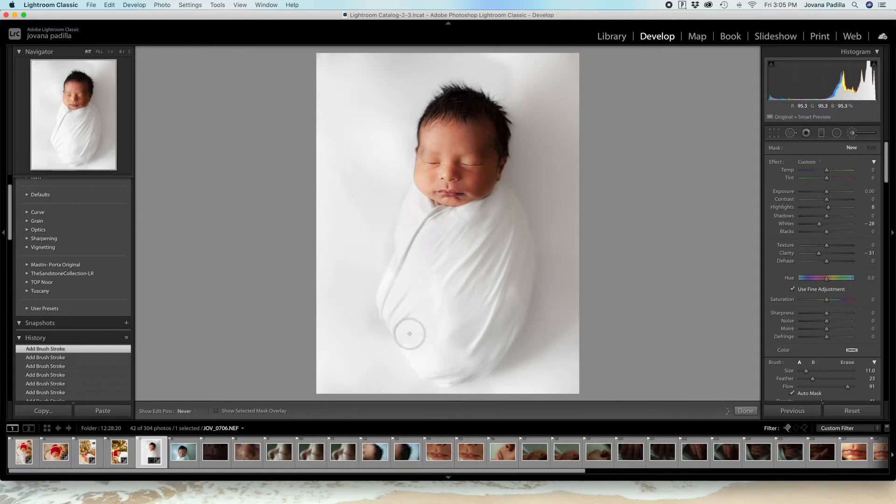
{"action": "mouse_move", "coordinate": [417, 228]}
{"action": "left_mouse_down"}
{"action": "mouse_move", "coordinate": [464, 213]}
{"action": "mouse_move", "coordinate": [397, 280]}
{"action": "left_mouse_up"}
- Shrink the brush to about size 3 and paint the softening mask along the fabric folds in the swaddle's centre and right side
{"action": "key", "text": "["}
{"action": "key", "text": "["}
{"action": "key", "text": "["}
{"action": "key", "text": "["}
{"action": "key", "text": "["}
{"action": "key", "text": "["}
{"action": "key", "text": "["}
{"action": "mouse_move", "coordinate": [456, 267]}
{"action": "left_mouse_down"}
{"action": "mouse_move", "coordinate": [442, 282]}
{"action": "mouse_move", "coordinate": [469, 252]}
{"action": "left_mouse_up"}
{"action": "key", "text": "["}
{"action": "key", "text": "["}
{"action": "mouse_move", "coordinate": [489, 296]}
{"action": "left_mouse_down"}
{"action": "mouse_move", "coordinate": [506, 265]}
{"action": "mouse_move", "coordinate": [484, 329]}
{"action": "mouse_move", "coordinate": [493, 311]}
{"action": "left_mouse_up"}
{"action": "left_click_drag", "start_coordinate": [506, 269], "coordinate": [488, 279]}
{"action": "key", "text": "]"}
{"action": "left_click_drag", "start_coordinate": [488, 301], "coordinate": [500, 276]}
{"action": "left_click_drag", "start_coordinate": [482, 329], "coordinate": [492, 310]}
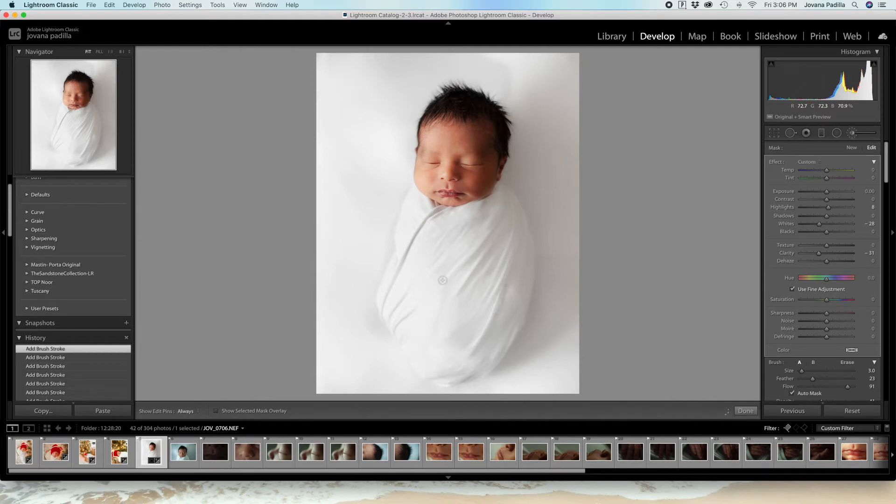
{"action": "left_click_drag", "start_coordinate": [469, 276], "coordinate": [490, 271]}
- Erase the softening mask from the backdrop along the swaddle's left edge with a feather 100, flow 83 eraser, and finish the mask
{"action": "key", "text": "]"}
{"action": "key", "text": "]"}
{"action": "key", "text": "]"}
{"action": "key", "text": "]"}
{"action": "key", "text": "]"}
{"action": "left_click", "coordinate": [848, 363]}
{"action": "key", "text": "super+="}
{"action": "left_click_drag", "start_coordinate": [328, 317], "coordinate": [328, 124]}
{"action": "mouse_move", "coordinate": [350, 81]}
{"action": "left_mouse_down"}
{"action": "mouse_move", "coordinate": [309, 176]}
{"action": "mouse_move", "coordinate": [311, 225]}
{"action": "mouse_move", "coordinate": [252, 377]}
{"action": "left_mouse_up"}
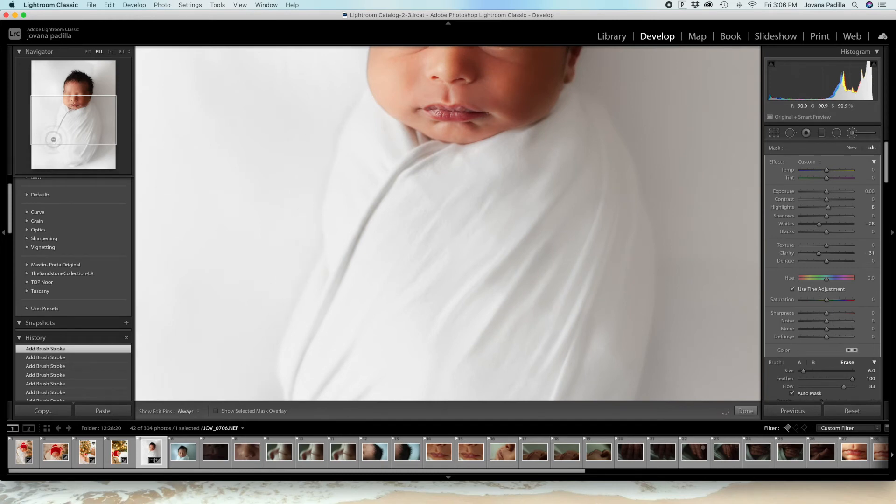
{"action": "left_click", "coordinate": [53, 140]}
{"action": "mouse_move", "coordinate": [292, 294]}
{"action": "left_mouse_down"}
{"action": "mouse_move", "coordinate": [258, 208]}
{"action": "mouse_move", "coordinate": [259, 215]}
{"action": "mouse_move", "coordinate": [227, 165]}
{"action": "left_mouse_up"}
{"action": "scroll", "coordinate": [259, 302], "scroll_direction": "up", "scroll_amount": 5}
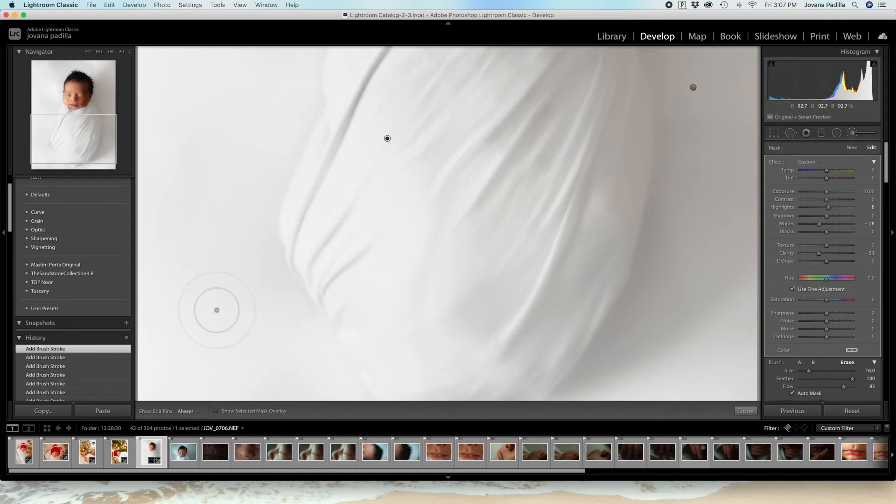
{"action": "key", "text": "Return"}
{"action": "key", "text": "z"}
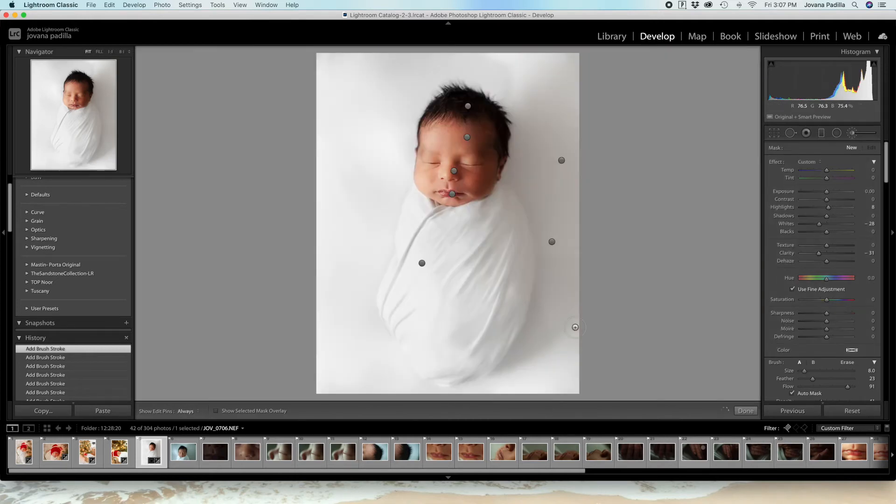
- Add a graduated filter over the photo's right side with Dehaze −14, rotate and shift it, and compare with the unedited version
{"action": "left_click", "coordinate": [821, 133]}
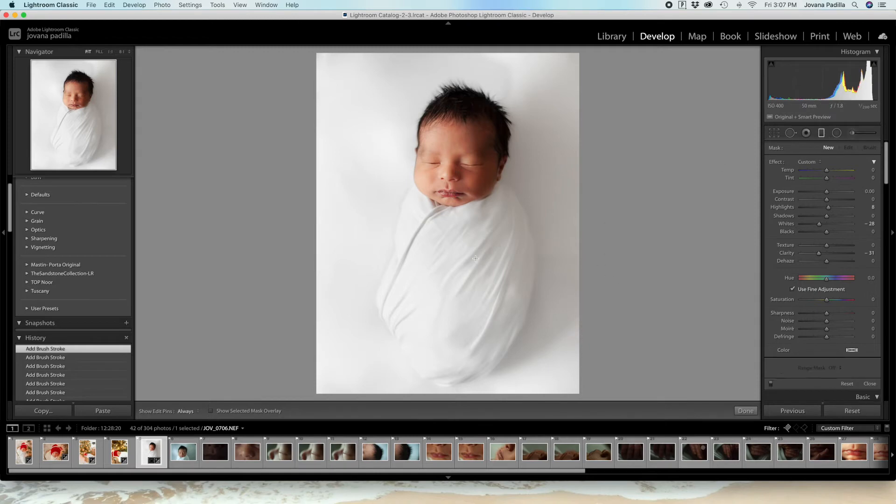
{"action": "left_click_drag", "start_coordinate": [446, 242], "coordinate": [602, 258]}
{"action": "left_click_drag", "start_coordinate": [826, 261], "coordinate": [822, 262]}
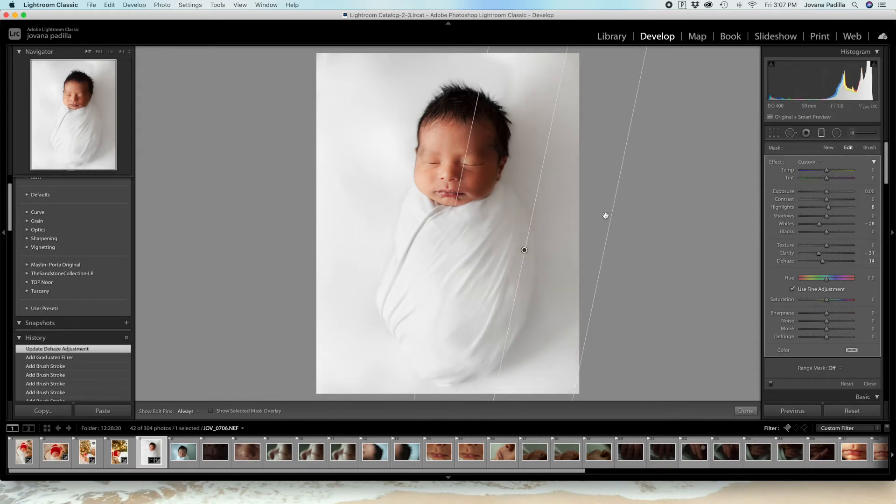
{"action": "left_click_drag", "start_coordinate": [518, 251], "coordinate": [531, 252]}
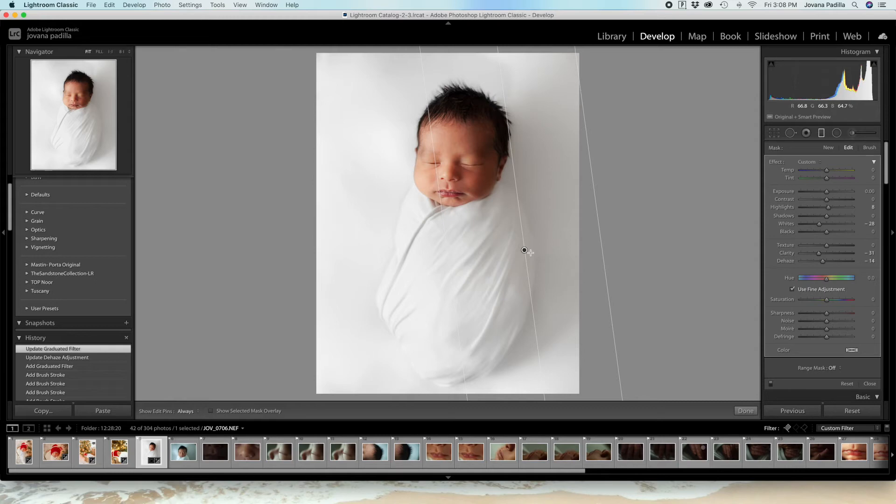
{"action": "left_click_drag", "start_coordinate": [524, 249], "coordinate": [498, 249]}
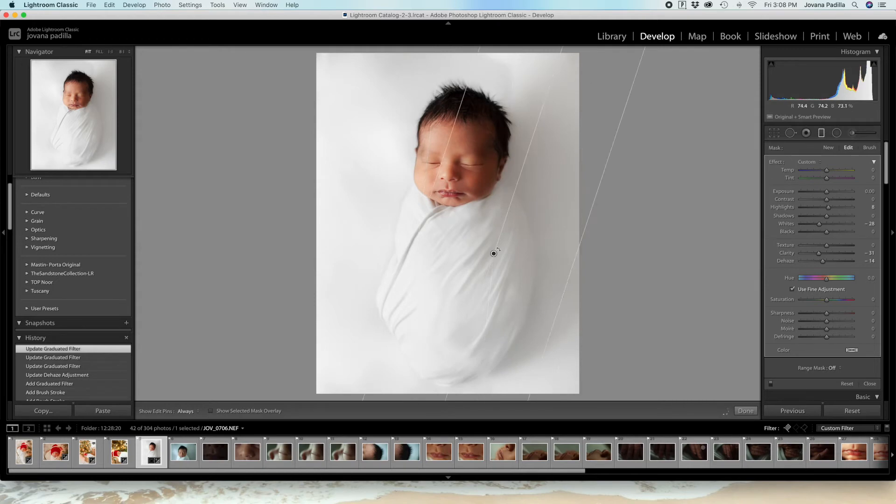
{"action": "key", "text": "backslash"}
{"action": "key", "text": "backslash"}
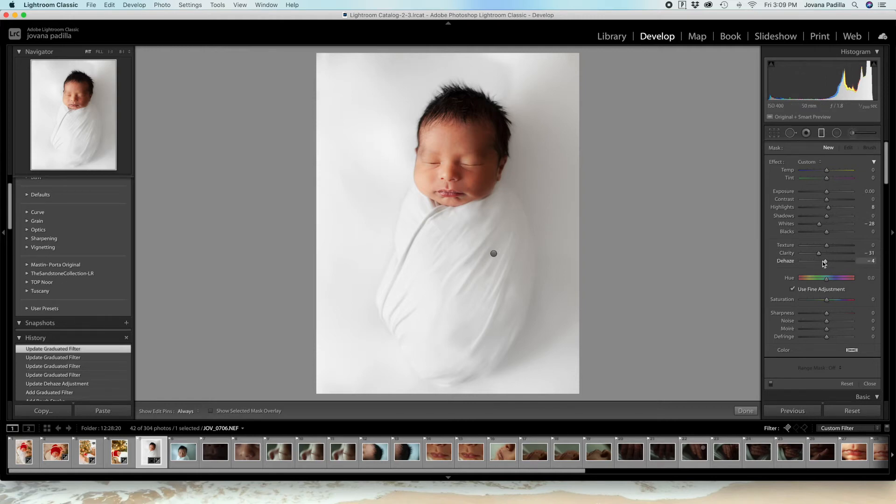
- Add a second graduated filter over the photo's left side with Clarity and Dehaze reset to 0 and Whites −100
{"action": "left_click_drag", "start_coordinate": [824, 264], "coordinate": [826, 263]}
{"action": "mouse_move", "coordinate": [306, 143]}
{"action": "left_mouse_down"}
{"action": "mouse_move", "coordinate": [435, 173]}
{"action": "mouse_move", "coordinate": [454, 142]}
{"action": "left_mouse_up"}
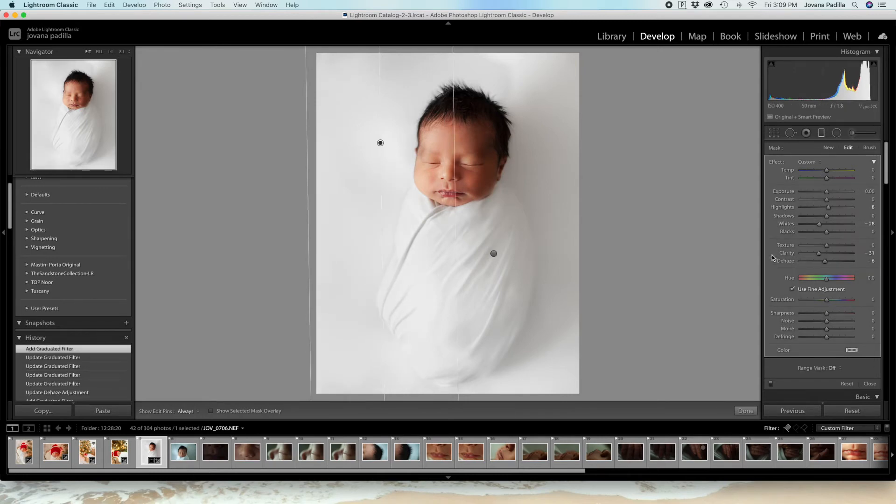
{"action": "double_click", "coordinate": [787, 253]}
{"action": "double_click", "coordinate": [787, 261]}
{"action": "left_click_drag", "start_coordinate": [818, 224], "coordinate": [801, 227]}
- Extend the left graduated filter by brush, undo the heavy first stroke, and paint the swaddle at size 18 and flow 18
{"action": "left_click", "coordinate": [869, 148]}
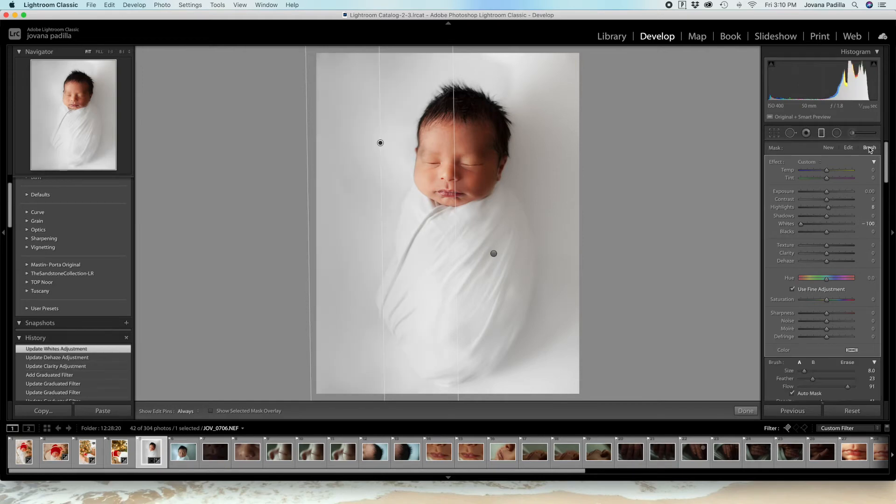
{"action": "mouse_move", "coordinate": [427, 352]}
{"action": "left_mouse_down"}
{"action": "mouse_move", "coordinate": [437, 314]}
{"action": "mouse_move", "coordinate": [434, 360]}
{"action": "mouse_move", "coordinate": [376, 370]}
{"action": "left_mouse_up"}
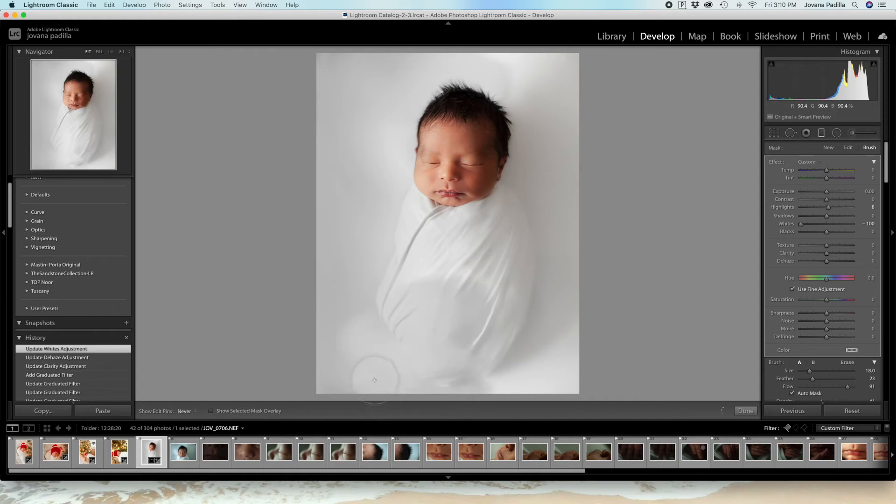
{"action": "key", "text": "super+z"}
{"action": "key", "text": "1"}
{"action": "key", "text": "8"}
{"action": "key", "text": "h"}
{"action": "key", "text": "h"}
{"action": "left_click", "coordinate": [460, 269]}
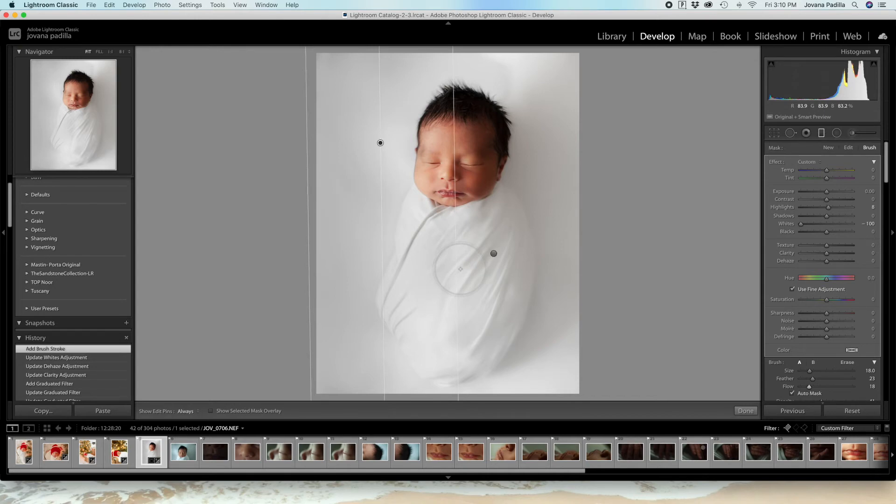
- Brush the filter below the chin and over the lower swaddle, reducing the size from 15 to 9, and finish the filter
{"action": "key", "text": "bracketleft"}
{"action": "key", "text": "h"}
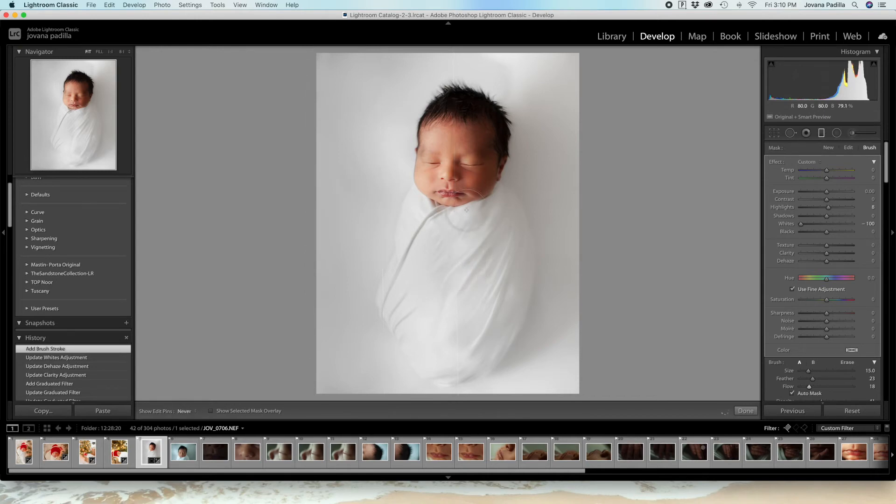
{"action": "key", "text": "h"}
{"action": "key", "text": "super+z"}
{"action": "key", "text": "super+shift+z"}
{"action": "key", "text": "bracketleft"}
{"action": "key", "text": "bracketleft"}
{"action": "mouse_move", "coordinate": [452, 309]}
{"action": "left_mouse_down"}
{"action": "mouse_move", "coordinate": [444, 385]}
{"action": "mouse_move", "coordinate": [597, 379]}
{"action": "left_mouse_up"}
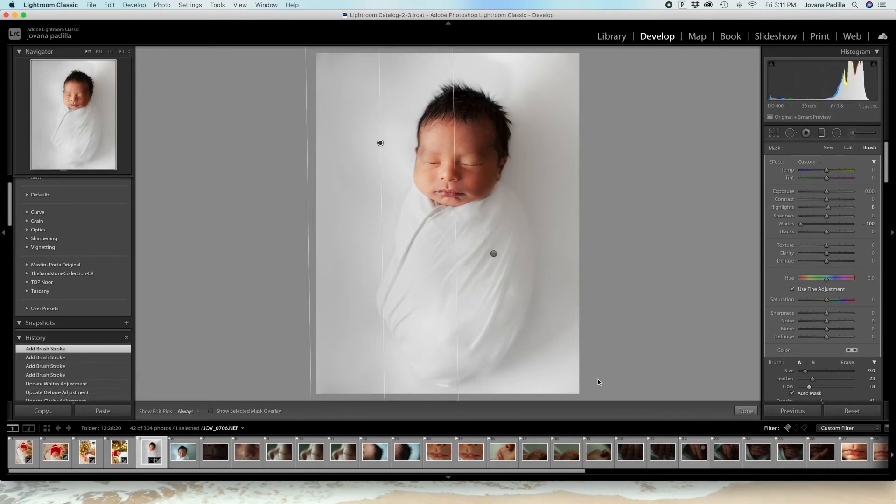
{"action": "mouse_move", "coordinate": [443, 373]}
{"action": "left_mouse_down"}
{"action": "mouse_move", "coordinate": [458, 343]}
{"action": "mouse_move", "coordinate": [438, 381]}
{"action": "left_mouse_up"}
{"action": "key", "text": "backslash"}
{"action": "key", "text": "backslash"}
{"action": "left_click", "coordinate": [745, 411]}
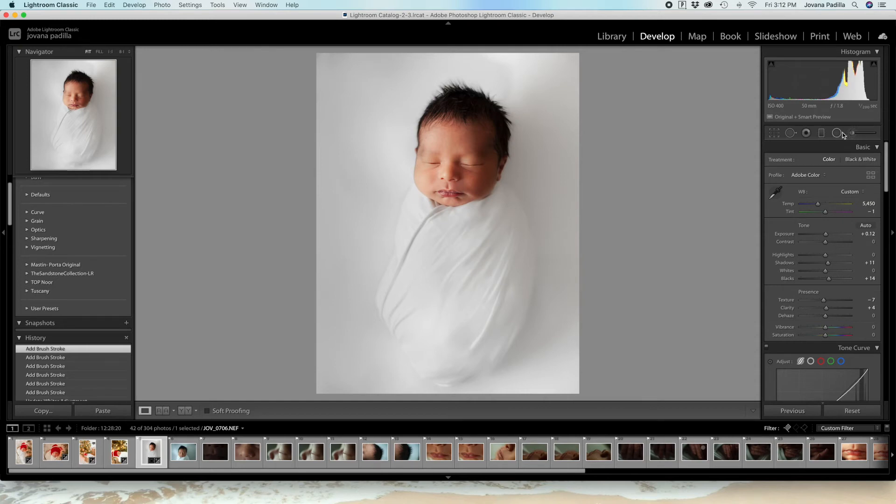
- Try to heal the uneven backdrop above the baby's hair with a size 81 spot, and set its feather to 50
{"action": "left_click", "coordinate": [790, 133]}
{"action": "left_click", "coordinate": [520, 70]}
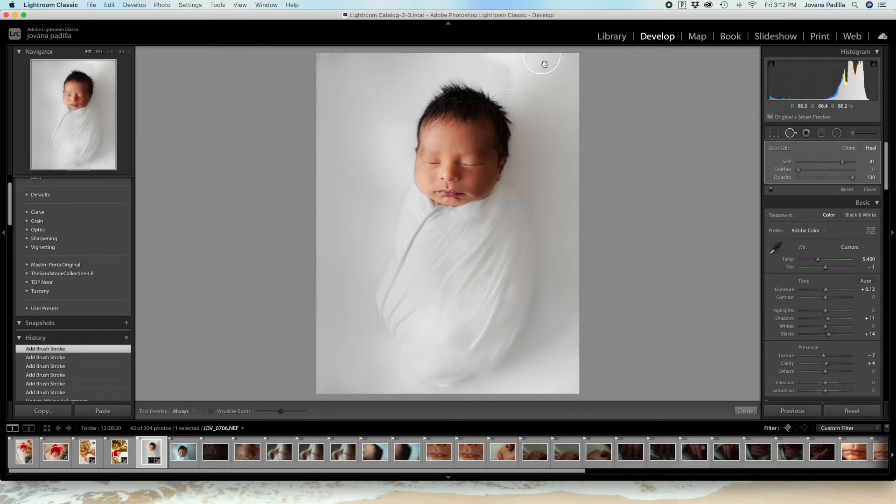
{"action": "left_click", "coordinate": [861, 149]}
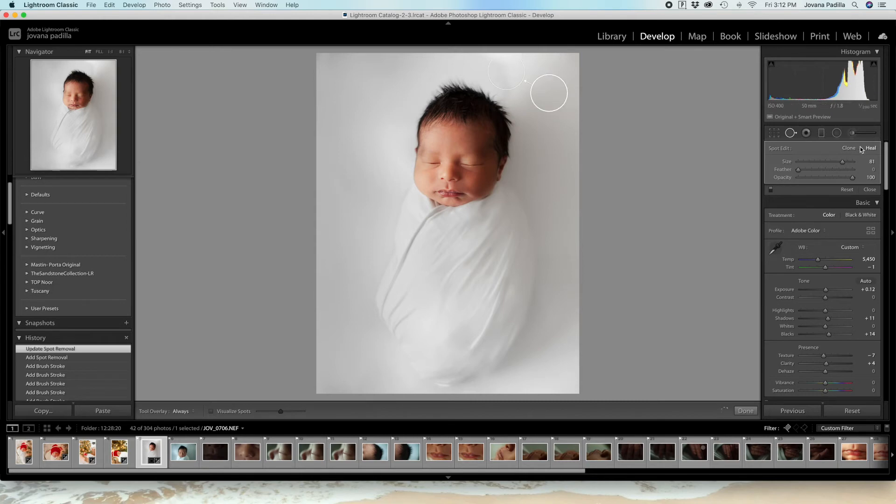
{"action": "key", "text": "q"}
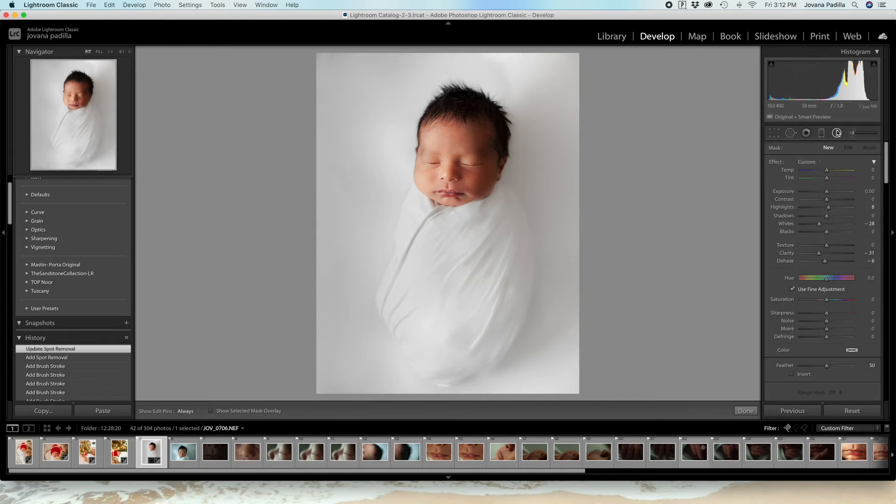
{"action": "left_click", "coordinate": [790, 133]}
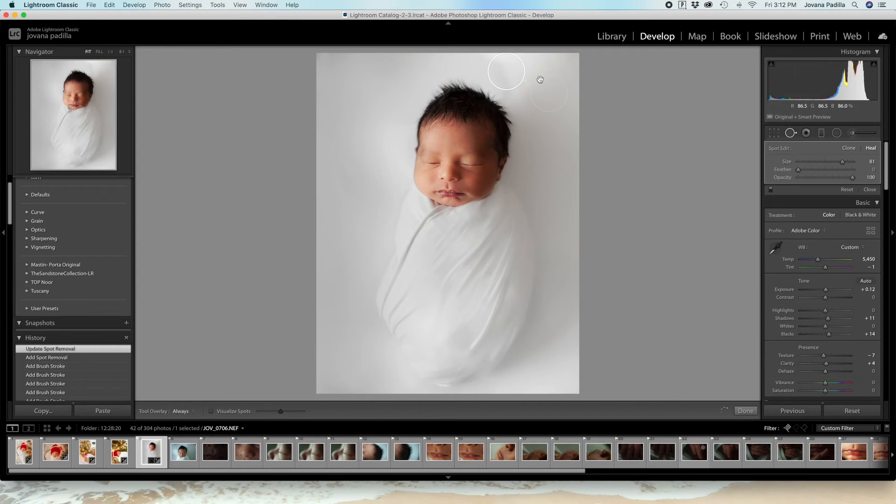
{"action": "left_click", "coordinate": [822, 171]}
{"action": "right_click", "coordinate": [544, 492]}
{"action": "left_click", "coordinate": [501, 496]}
{"action": "right_click", "coordinate": [326, 496]}
{"action": "left_click", "coordinate": [325, 468]}
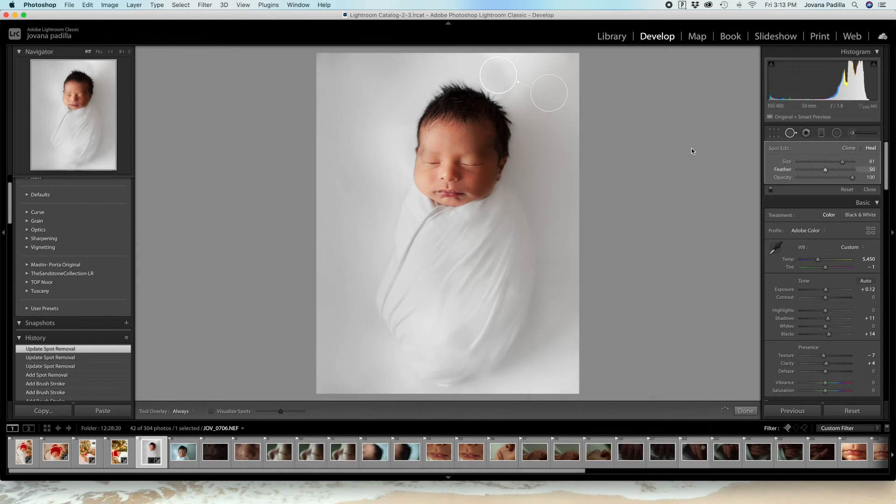
- Reposition the healing spot and its source on the upper backdrop, delete the spot and leave spot removal
{"action": "left_click", "coordinate": [556, 87]}
{"action": "left_click_drag", "start_coordinate": [550, 92], "coordinate": [553, 95]}
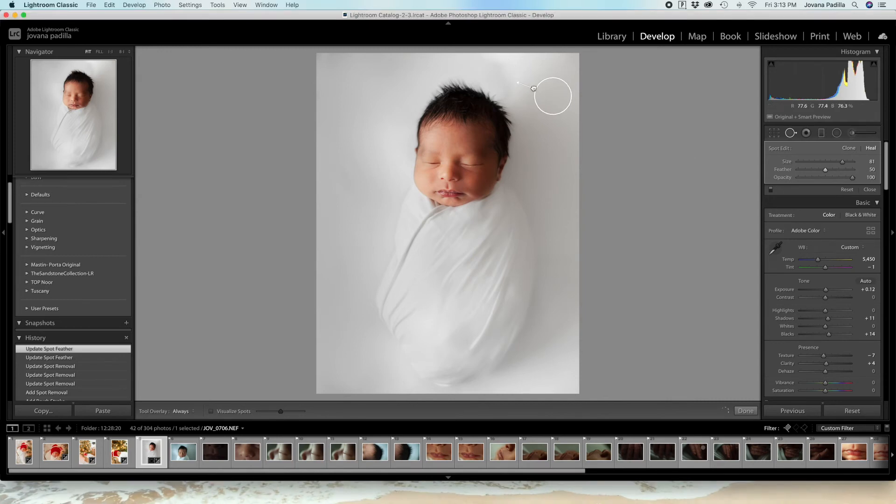
{"action": "left_click_drag", "start_coordinate": [506, 76], "coordinate": [503, 63]}
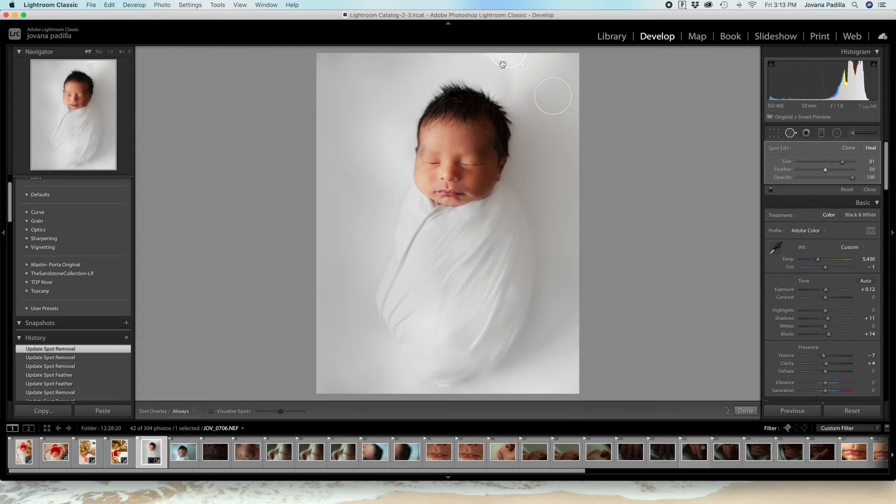
{"action": "key", "text": "Delete"}
{"action": "key", "text": "q"}
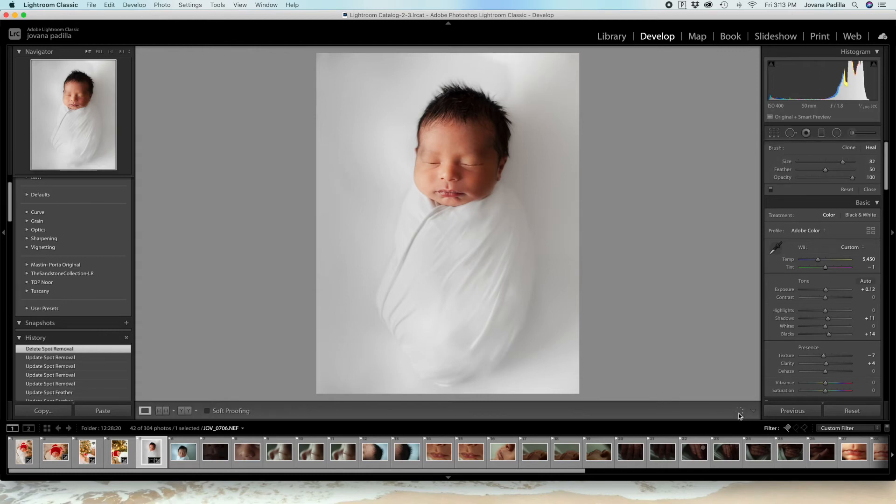
- Set the calibration's Red Primary Saturation to −4 and Red Primary Hue to +3
{"action": "scroll", "coordinate": [810, 307], "scroll_direction": "down", "scroll_amount": 10}
{"action": "scroll", "coordinate": [810, 307], "scroll_direction": "down", "scroll_amount": 10}
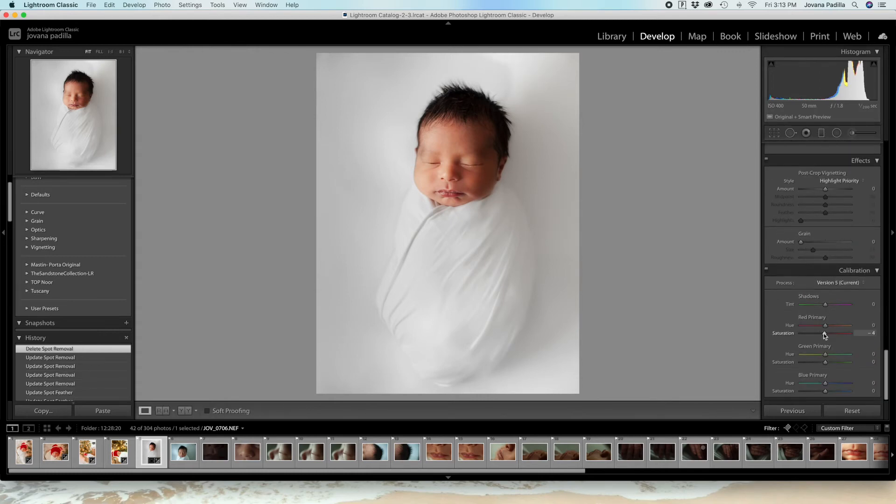
{"action": "left_click_drag", "start_coordinate": [825, 325], "coordinate": [826, 326]}
- Try luminance shifts on the yellow, red and orange tones and reset them to 0
{"action": "scroll", "coordinate": [852, 334], "scroll_direction": "up", "scroll_amount": 10}
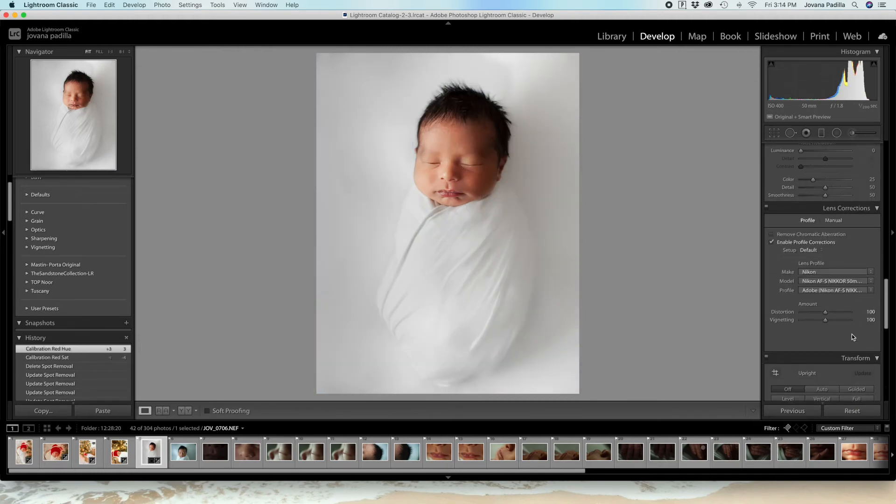
{"action": "left_click", "coordinate": [843, 255]}
{"action": "scroll", "coordinate": [831, 287], "scroll_direction": "down", "scroll_amount": 1}
{"action": "mouse_move", "coordinate": [828, 278]}
{"action": "left_mouse_down"}
{"action": "mouse_move", "coordinate": [831, 287]}
{"action": "mouse_move", "coordinate": [828, 277]}
{"action": "left_mouse_up"}
{"action": "scroll", "coordinate": [830, 273], "scroll_direction": "down", "scroll_amount": 1}
{"action": "double_click", "coordinate": [828, 278]}
{"action": "double_click", "coordinate": [790, 270]}
- Set the Orange hue shift to +4
{"action": "left_click", "coordinate": [776, 248]}
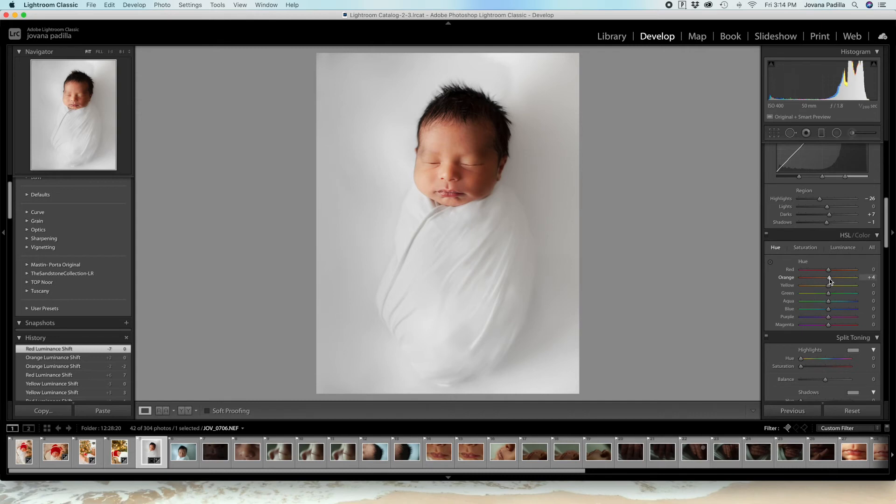
{"action": "scroll", "coordinate": [829, 278], "scroll_direction": "down", "scroll_amount": 1}
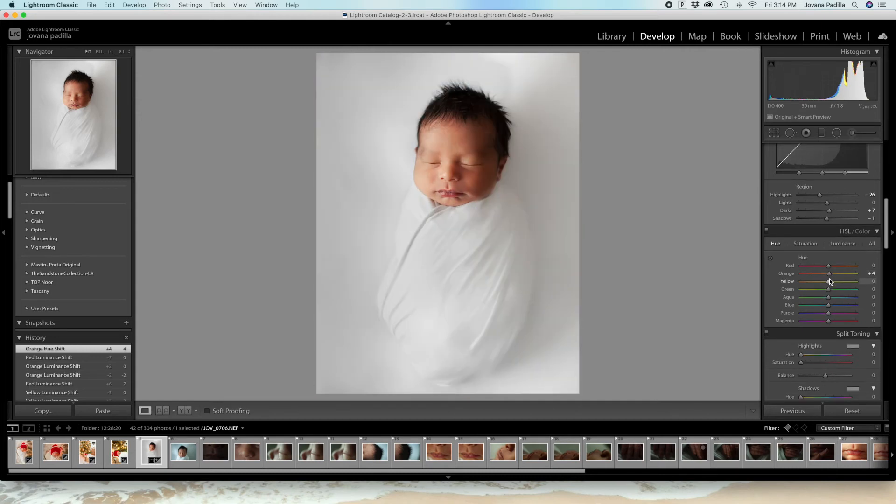
- Reopen the backdrop brush mask beside the head, erase it near the hair at size 8 and flow 36, and finish masking
{"action": "key", "text": "k"}
{"action": "left_click", "coordinate": [561, 160]}
{"action": "left_click", "coordinate": [846, 362]}
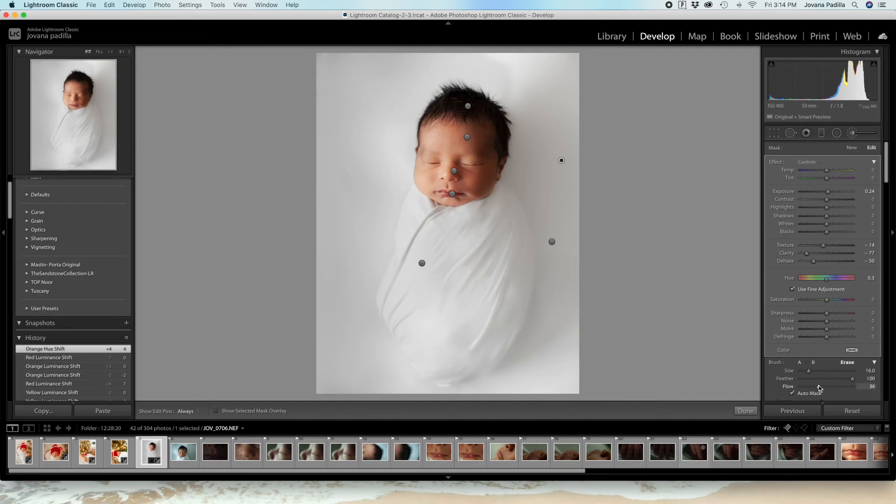
{"action": "key", "text": "h"}
{"action": "left_click", "coordinate": [508, 92]}
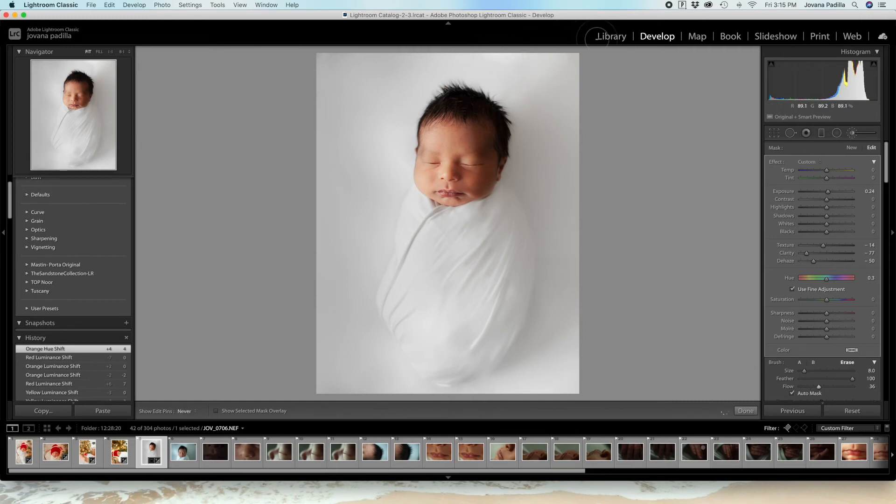
{"action": "left_click", "coordinate": [749, 410]}
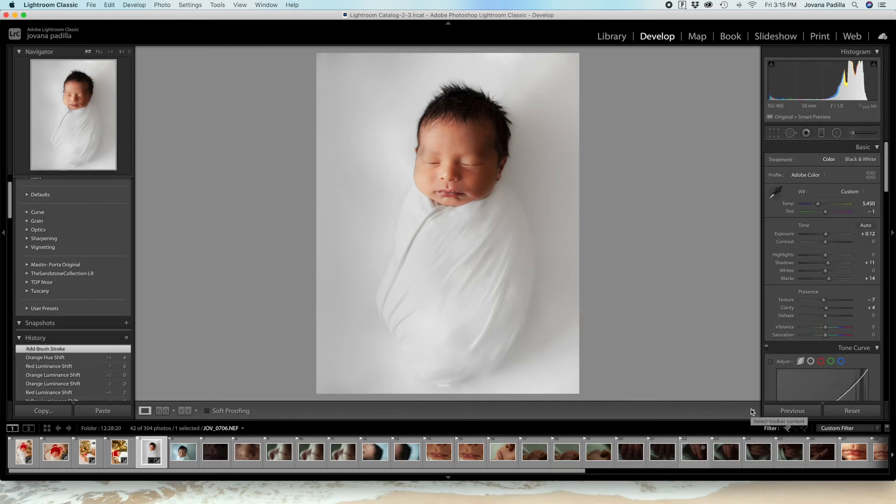
- Heal the pale bumps on the lower eyelid with the Spot Removal brush at size 8
{"action": "left_click", "coordinate": [556, 189]}
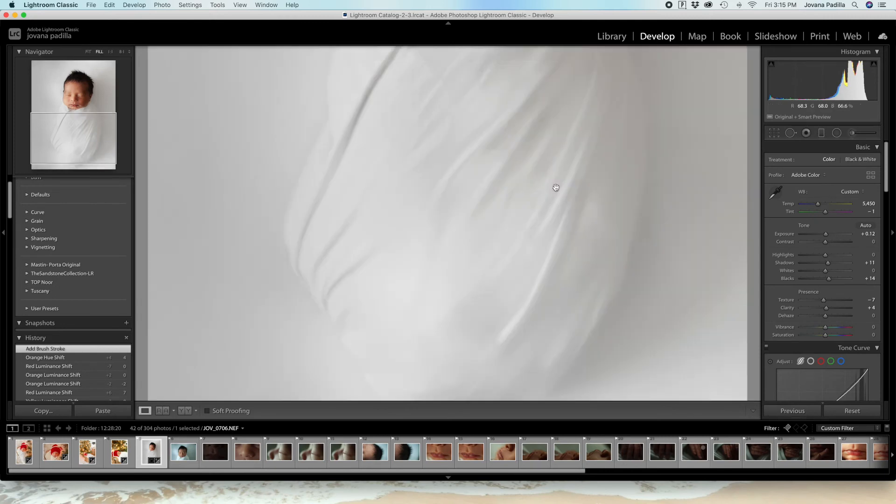
{"action": "left_click", "coordinate": [103, 97]}
{"action": "key", "text": "super+equal"}
{"action": "left_click_drag", "start_coordinate": [78, 95], "coordinate": [82, 97]}
{"action": "key", "text": "q"}
{"action": "scroll", "coordinate": [486, 210], "scroll_direction": "down", "scroll_amount": 3}
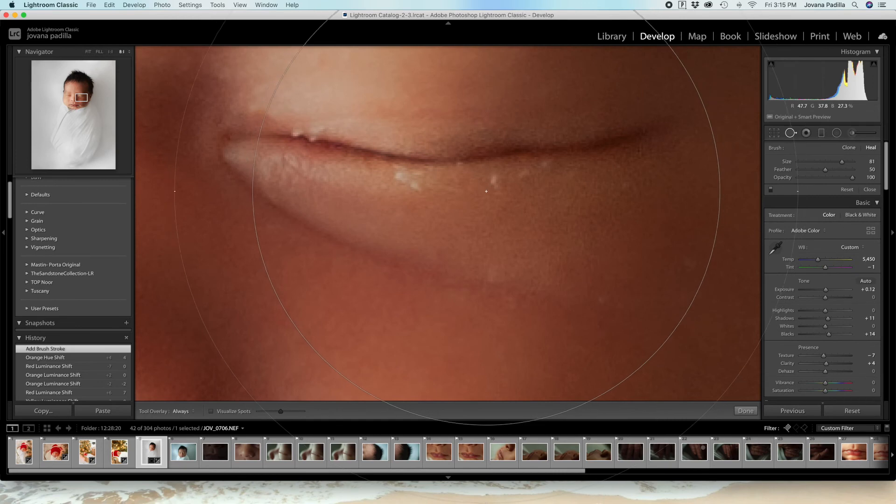
{"action": "scroll", "coordinate": [486, 242], "scroll_direction": "down", "scroll_amount": 15}
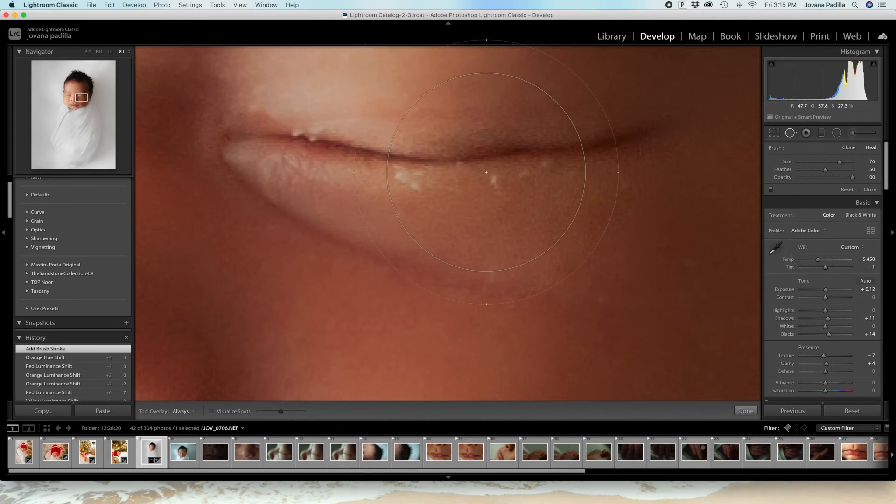
{"action": "left_click", "coordinate": [490, 183]}
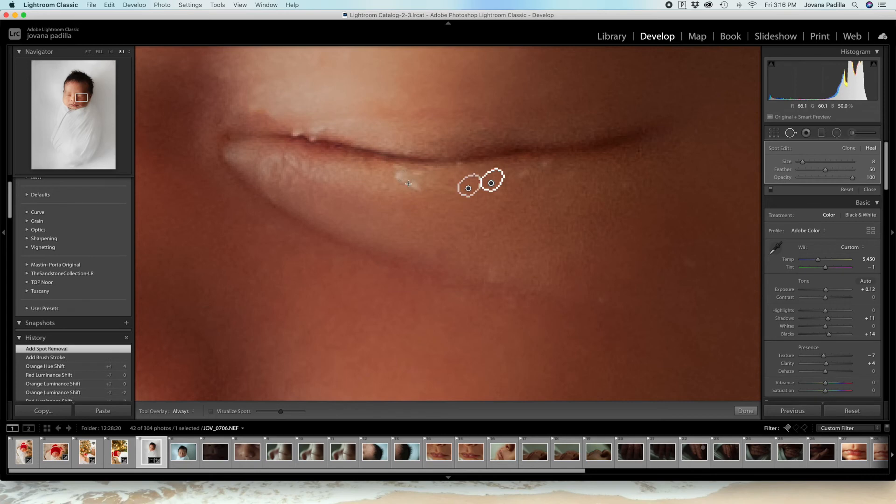
{"action": "left_click", "coordinate": [405, 180]}
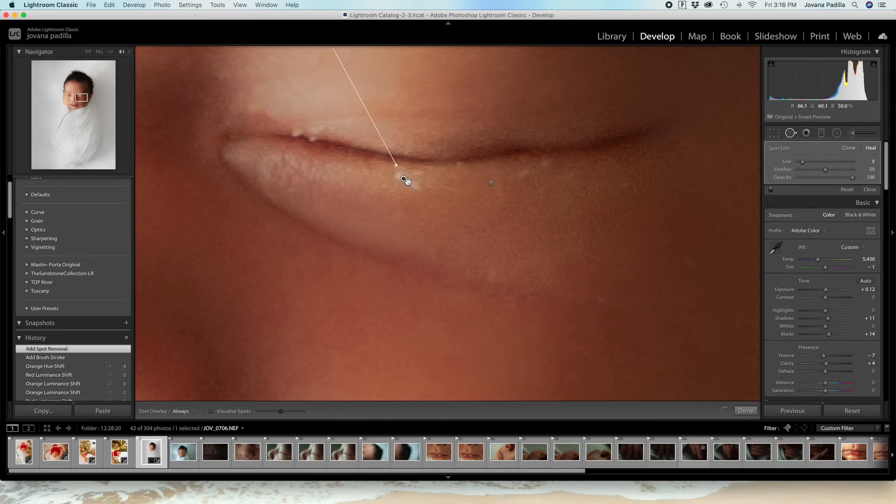
{"action": "left_click", "coordinate": [412, 205]}
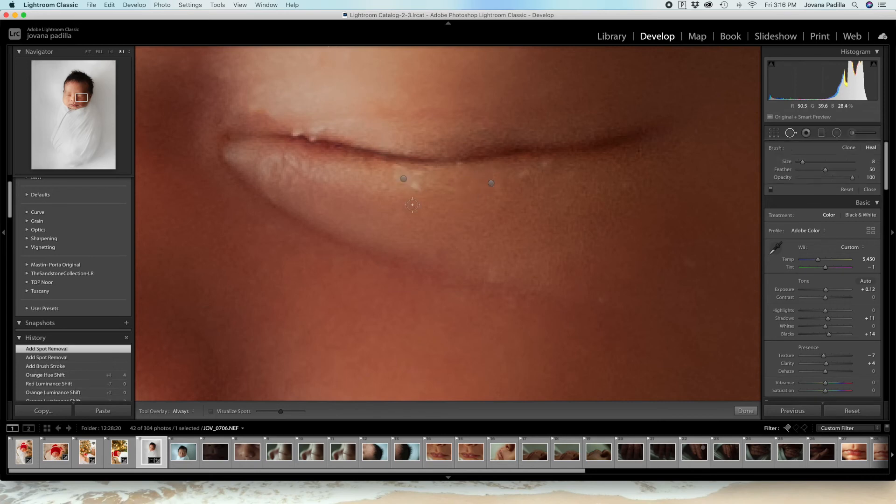
- Heal the bumps along the lash line and the remaining specks just beneath it, and finish spot removal
{"action": "left_click", "coordinate": [296, 134]}
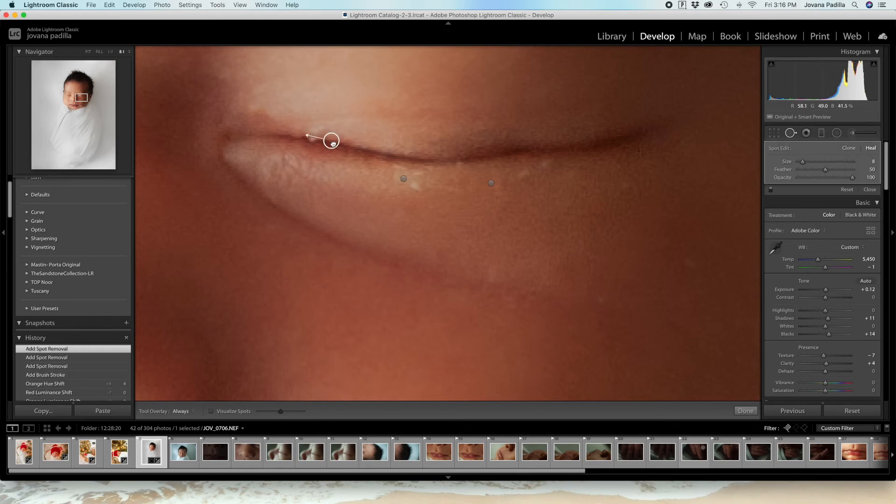
{"action": "left_click", "coordinate": [403, 143]}
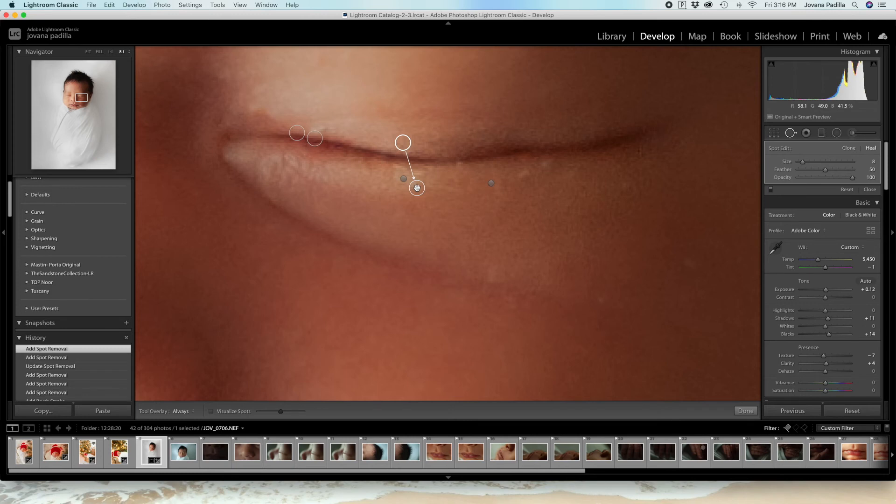
{"action": "left_click", "coordinate": [521, 174]}
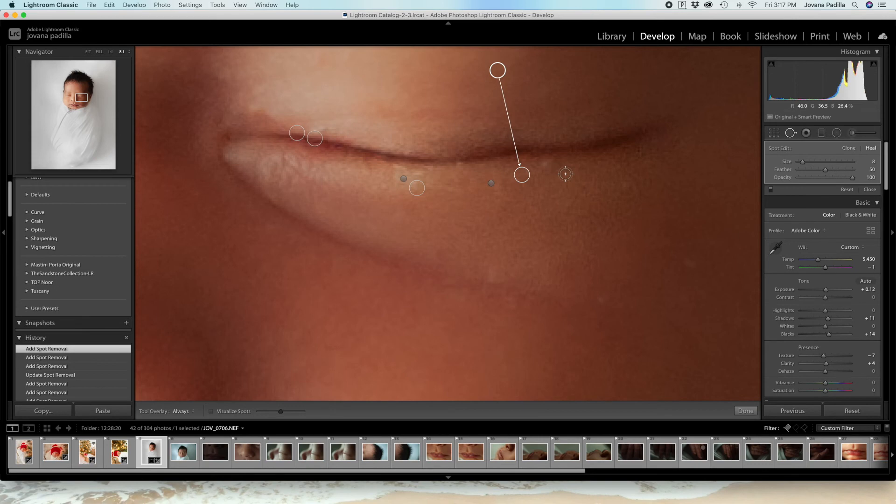
{"action": "key", "text": "q"}
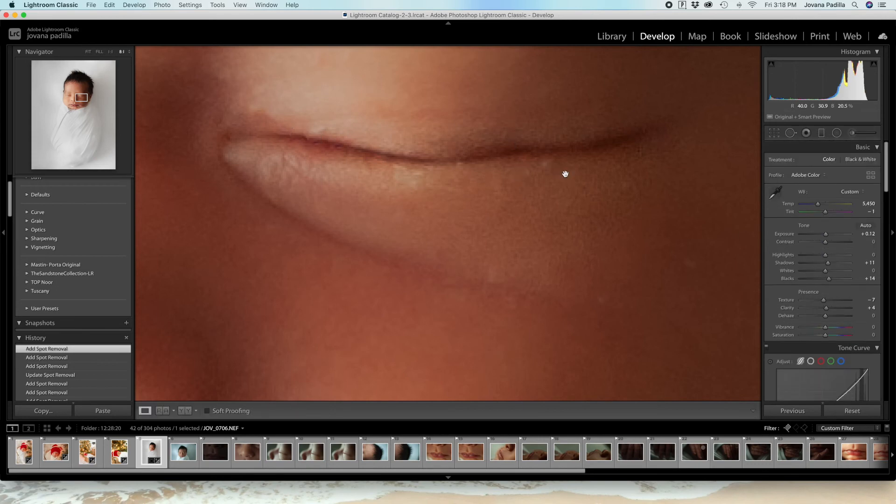
- Heal the specks at the corner of the mouth and the spot beneath the lower lip at size 8
{"action": "key", "text": "z"}
{"action": "key", "text": "z"}
{"action": "left_click_drag", "start_coordinate": [80, 103], "coordinate": [75, 106]}
{"action": "key", "text": "q"}
{"action": "left_click_drag", "start_coordinate": [654, 186], "coordinate": [621, 186]}
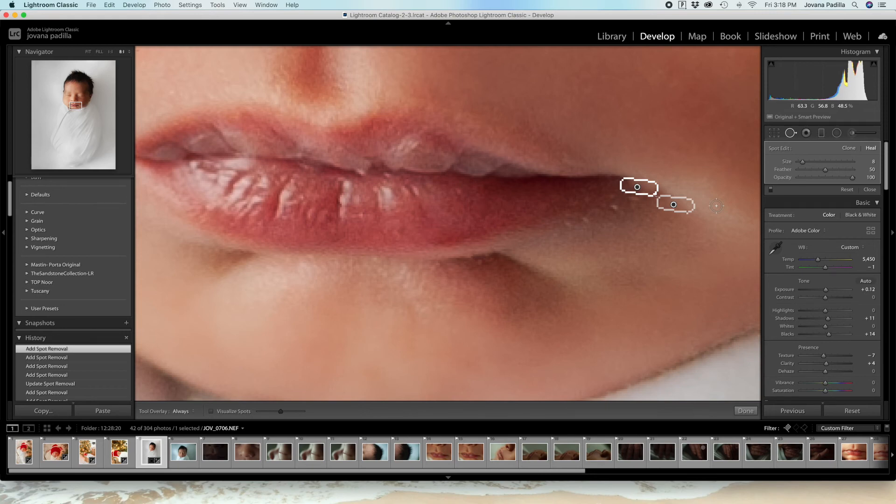
{"action": "key", "text": "q"}
{"action": "left_click", "coordinate": [613, 208]}
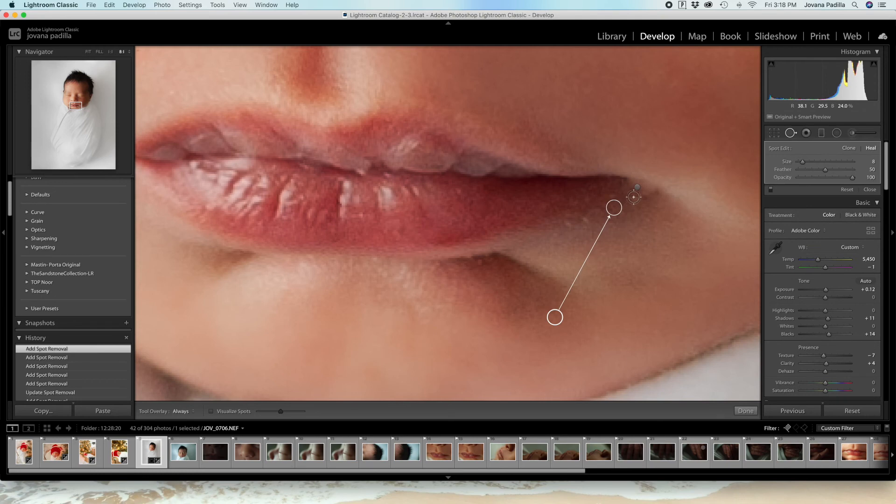
{"action": "key", "text": "q"}
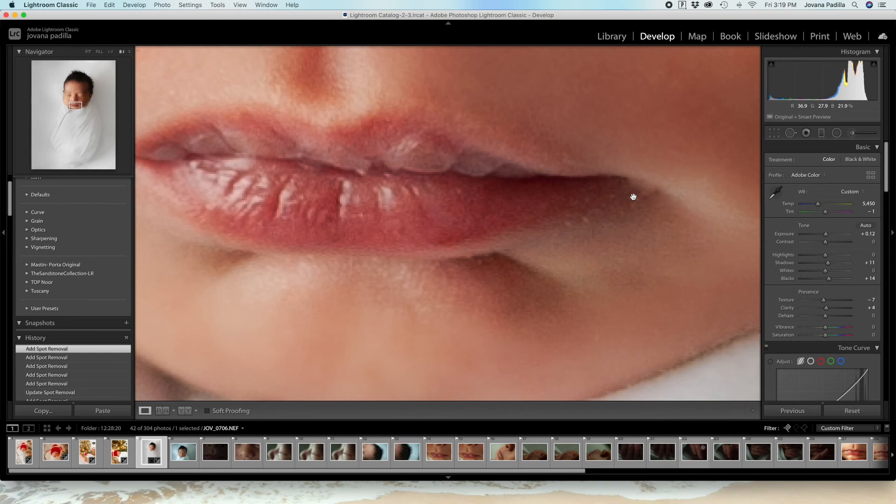
{"action": "key", "text": "q"}
{"action": "left_click", "coordinate": [476, 260]}
{"action": "key", "text": "q"}
- Paint a brush mask on the bright edge below the nostril at size 4 and flow 18, deleting the first attempt and repainting it
{"action": "left_click_drag", "start_coordinate": [76, 106], "coordinate": [75, 101]}
{"action": "left_click", "coordinate": [494, 250]}
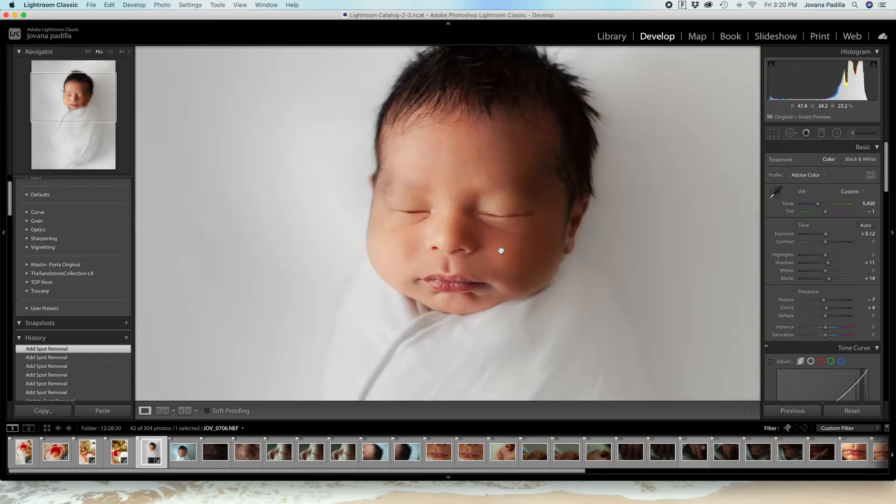
{"action": "left_click", "coordinate": [493, 249]}
{"action": "left_click", "coordinate": [852, 133]}
{"action": "left_click_drag", "start_coordinate": [456, 276], "coordinate": [464, 267]}
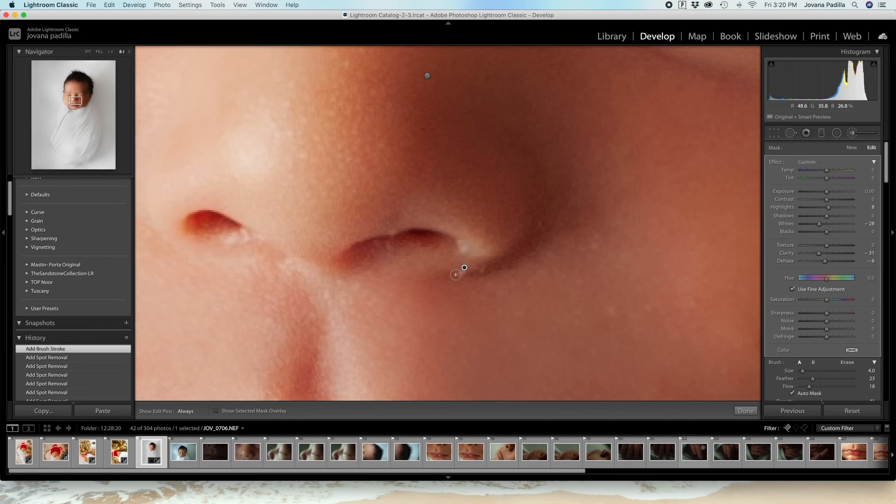
{"action": "left_click_drag", "start_coordinate": [462, 270], "coordinate": [464, 266]}
{"action": "key", "text": "Delete"}
{"action": "key", "text": "h"}
{"action": "key", "text": "k"}
{"action": "key", "text": "z"}
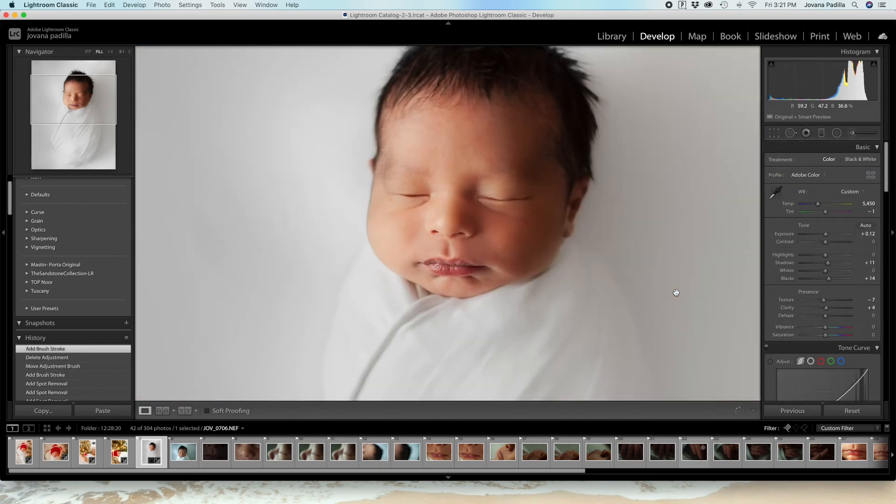
{"action": "key", "text": "super+minus"}
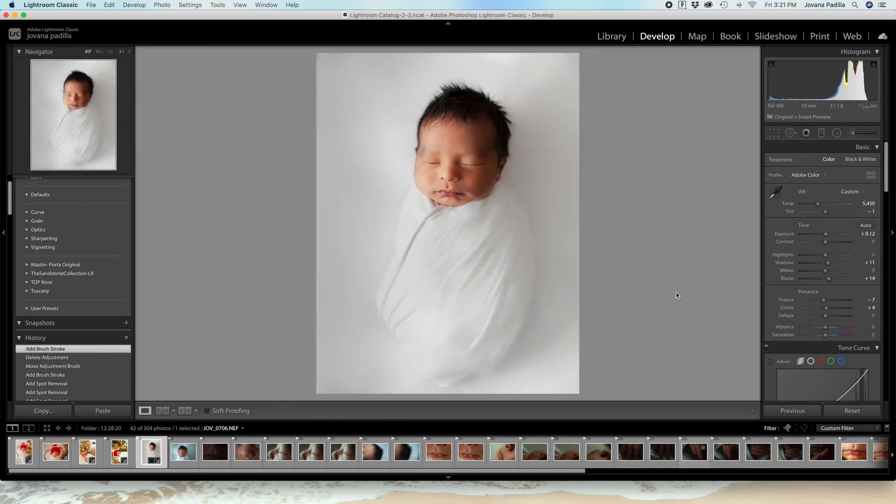
- Reopen the swaddle's brush mask and paint along the fabric's lower edge and base at sizes 3 and 1
{"action": "left_click", "coordinate": [865, 135]}
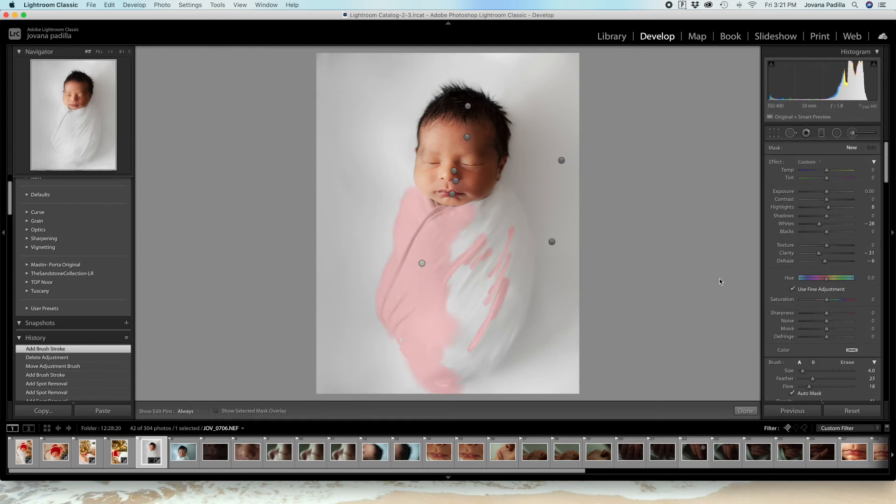
{"action": "mouse_move", "coordinate": [423, 266]}
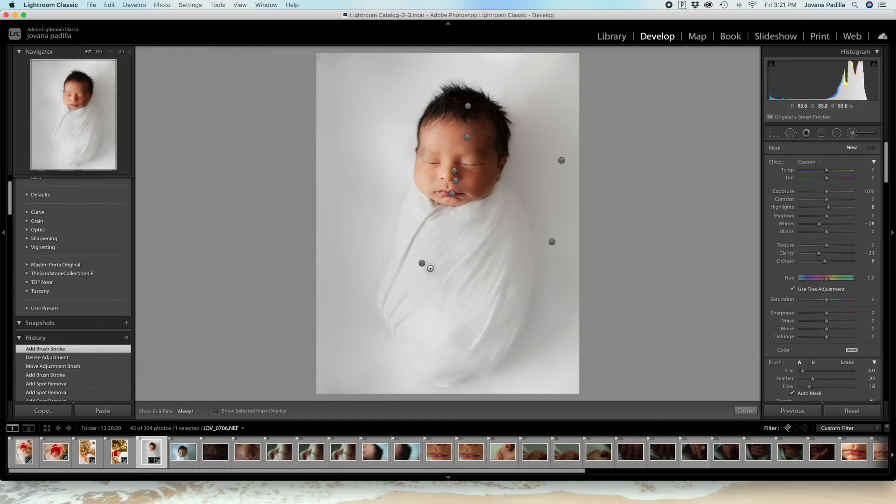
{"action": "left_click", "coordinate": [422, 264]}
{"action": "scroll", "coordinate": [411, 380], "scroll_direction": "up", "scroll_amount": 4}
{"action": "left_click_drag", "start_coordinate": [395, 350], "coordinate": [414, 405]}
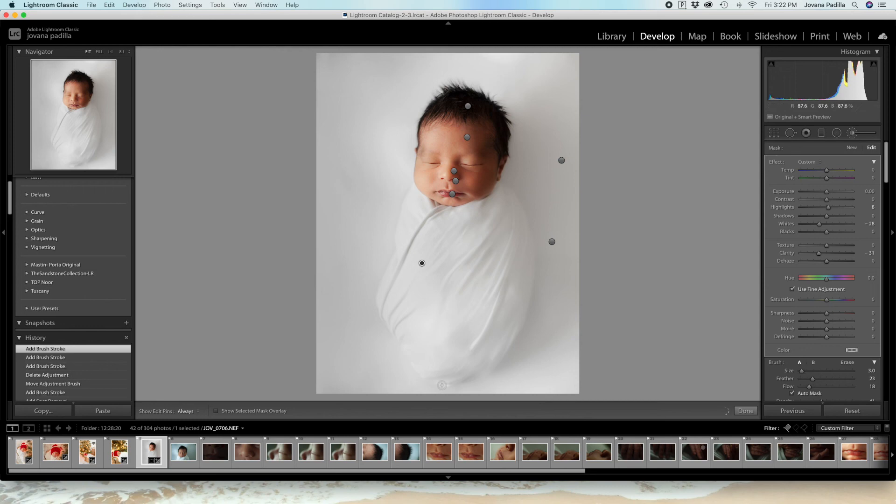
{"action": "left_click_drag", "start_coordinate": [447, 385], "coordinate": [437, 384]}
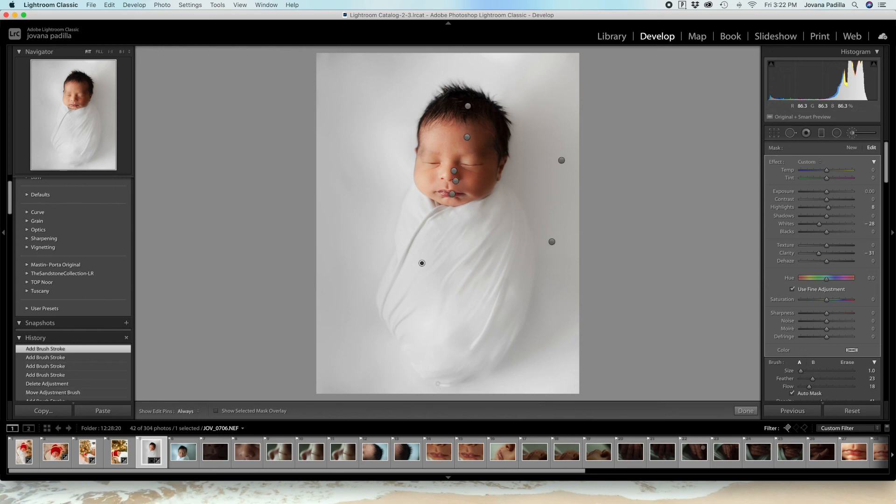
- Select the lower backdrop brush mask and paint over the backdrop beside the swaddle's base at size 14
{"action": "left_click", "coordinate": [551, 242]}
{"action": "scroll", "coordinate": [560, 392], "scroll_direction": "up", "scroll_amount": 5}
{"action": "scroll", "coordinate": [560, 392], "scroll_direction": "down", "scroll_amount": 1}
{"action": "mouse_move", "coordinate": [561, 392]}
{"action": "left_mouse_down"}
{"action": "mouse_move", "coordinate": [510, 393]}
{"action": "mouse_move", "coordinate": [546, 392]}
{"action": "mouse_move", "coordinate": [544, 322]}
{"action": "left_mouse_up"}
{"action": "left_click", "coordinate": [561, 160]}
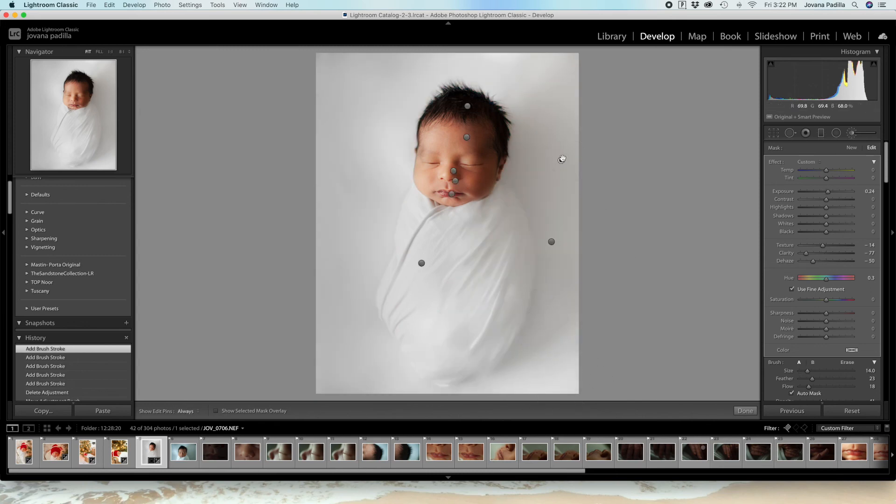
- Reselect the swaddle's brush mask, touch it up at size 16 and finish masking
{"action": "left_click", "coordinate": [422, 263]}
{"action": "key", "text": "h"}
{"action": "key", "text": "h"}
{"action": "left_click", "coordinate": [745, 410]}
- Create a new brush mask and paint it along the bright fold low on the swaddle at size 2
{"action": "left_click", "coordinate": [517, 330]}
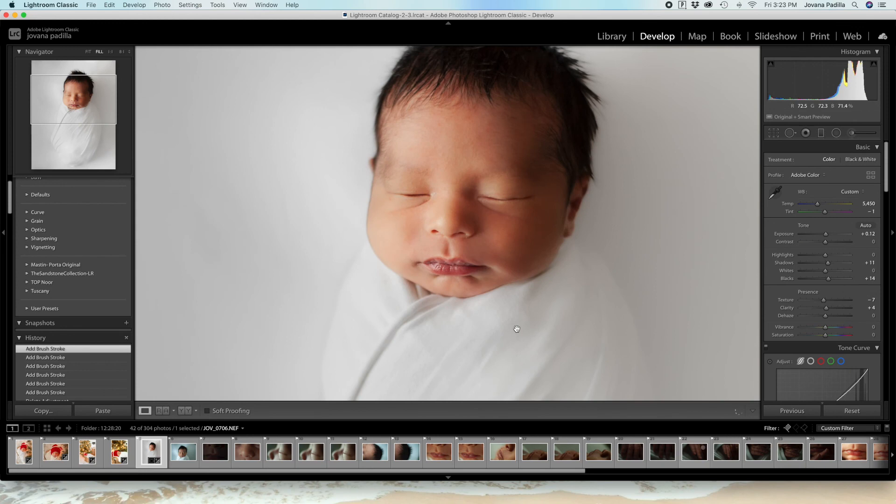
{"action": "key", "text": "k"}
{"action": "scroll", "coordinate": [385, 169], "scroll_direction": "down", "scroll_amount": 10}
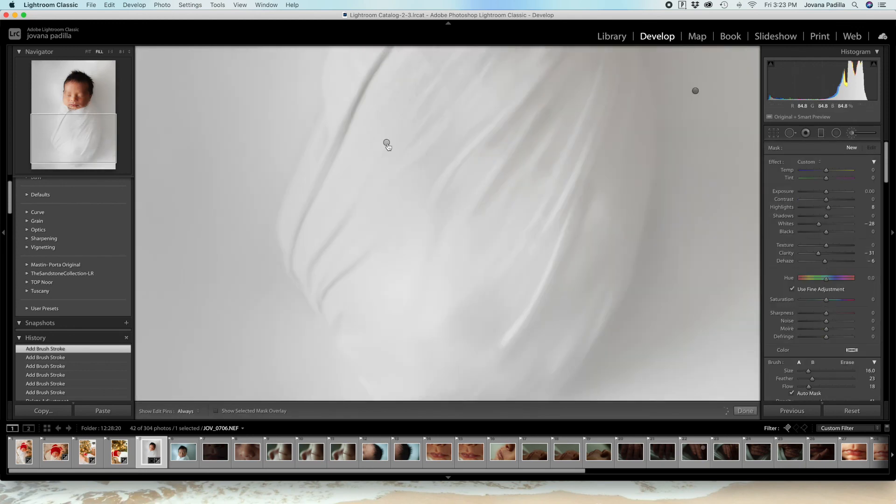
{"action": "scroll", "coordinate": [405, 198], "scroll_direction": "down", "scroll_amount": 3}
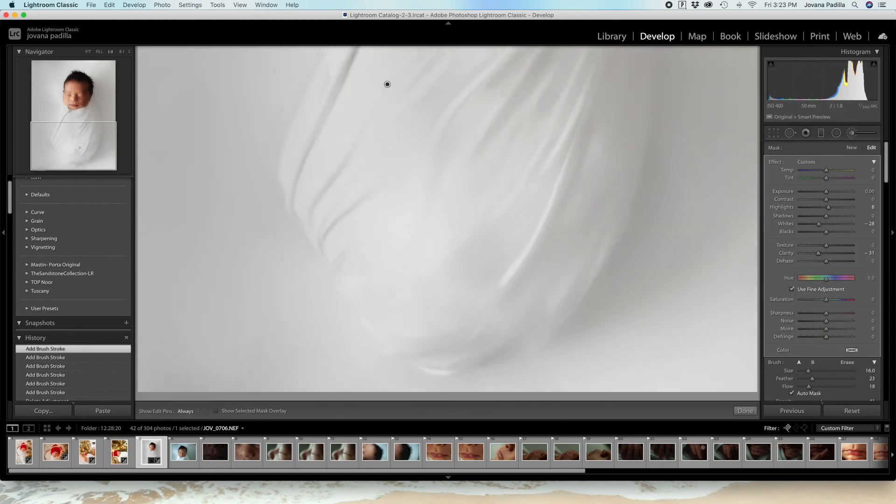
{"action": "scroll", "coordinate": [405, 199], "scroll_direction": "up", "scroll_amount": 3}
{"action": "left_click", "coordinate": [851, 148]}
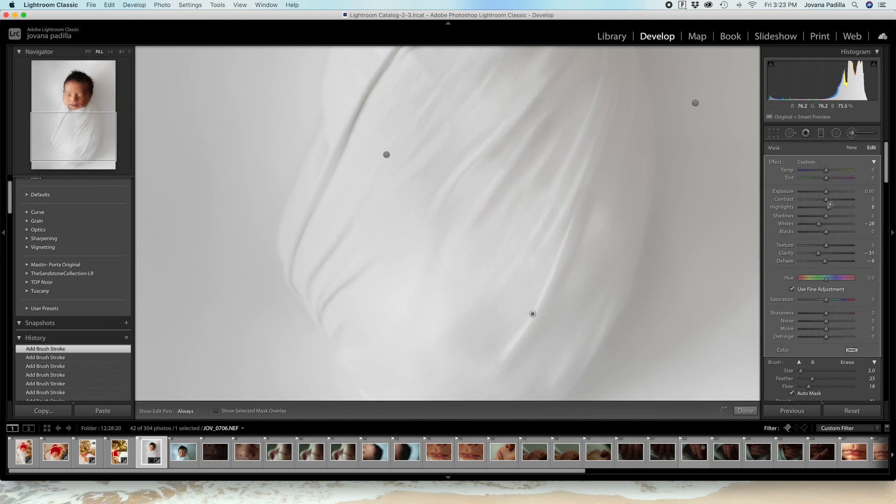
- Extend the fold mask over the bright crease at the swaddle's base and lower the mask's Whites
{"action": "left_click", "coordinate": [74, 169]}
{"action": "key", "text": "h"}
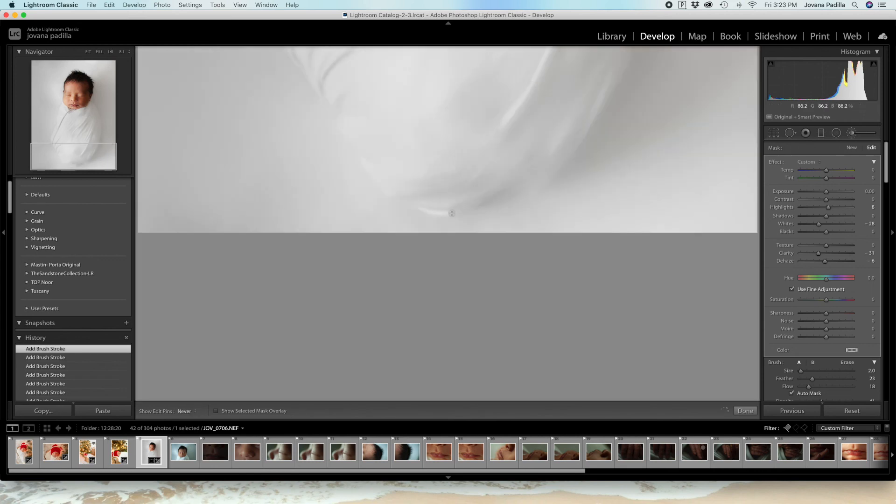
{"action": "key", "text": "h"}
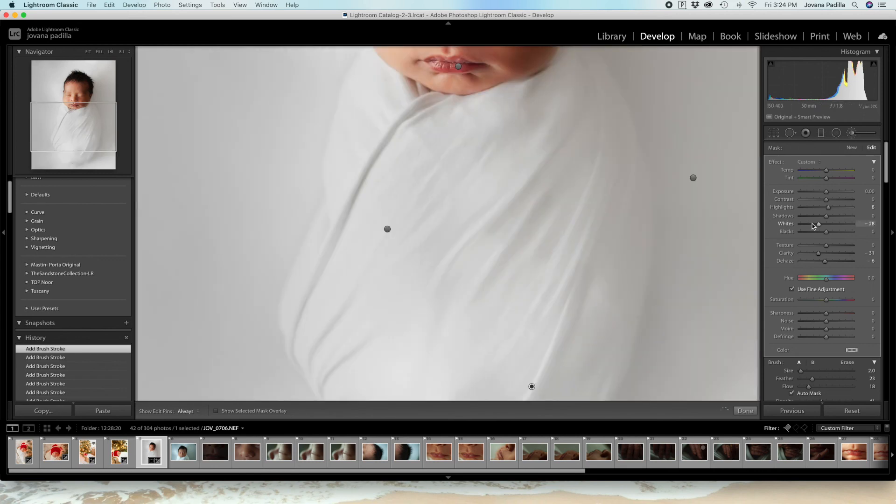
{"action": "left_click", "coordinate": [812, 225]}
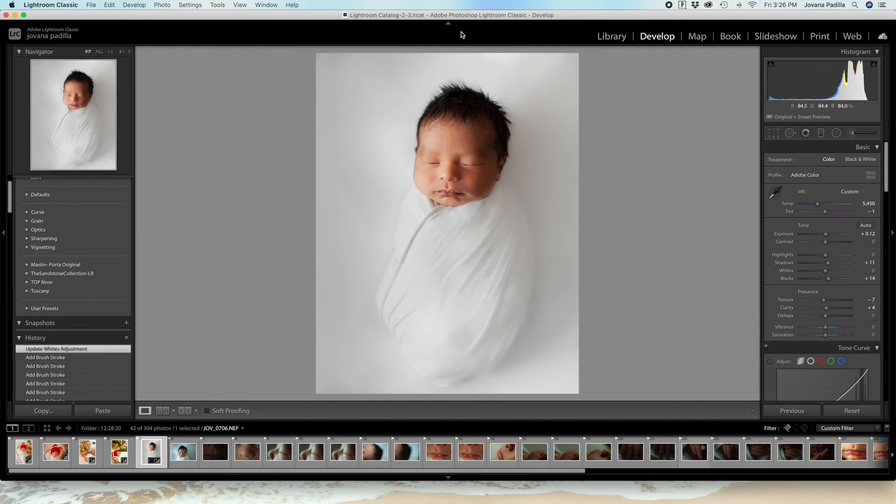